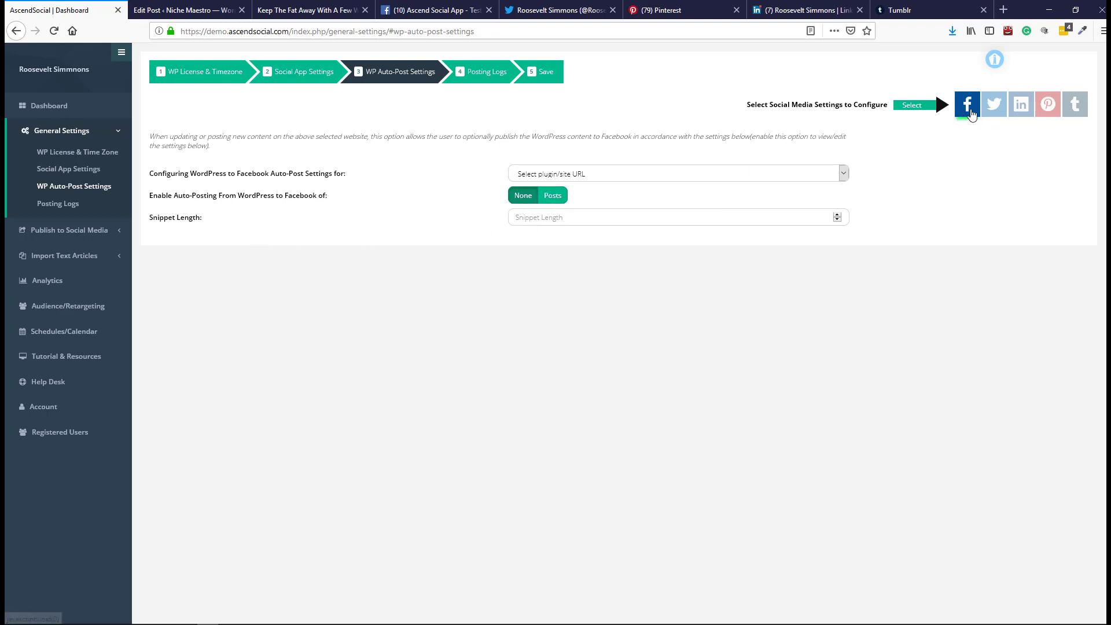
left_click(843, 175)
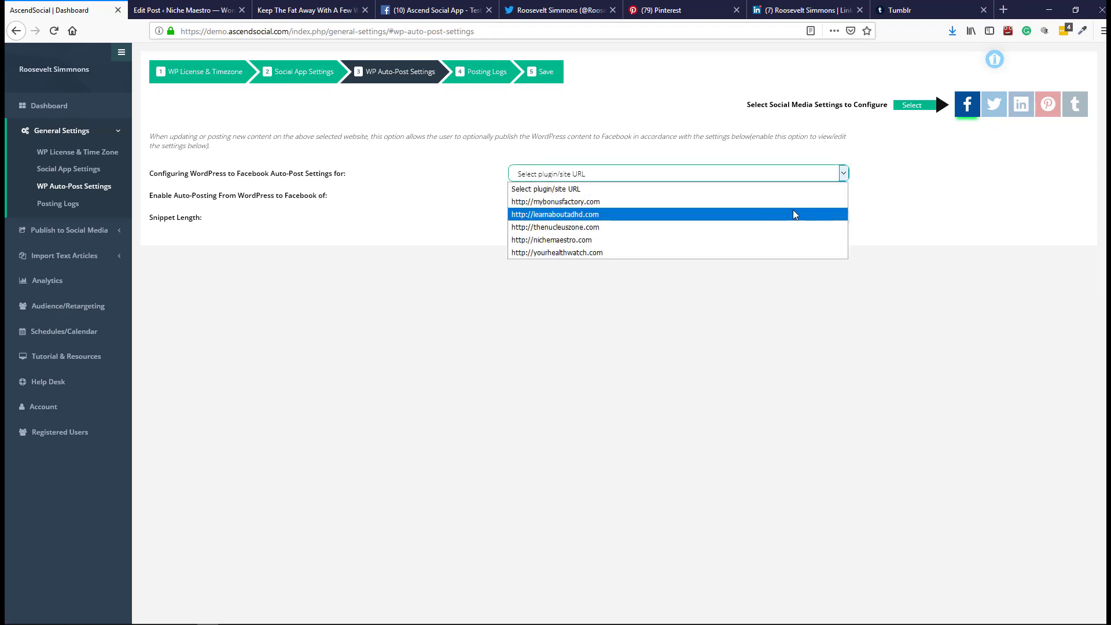
left_click(763, 239)
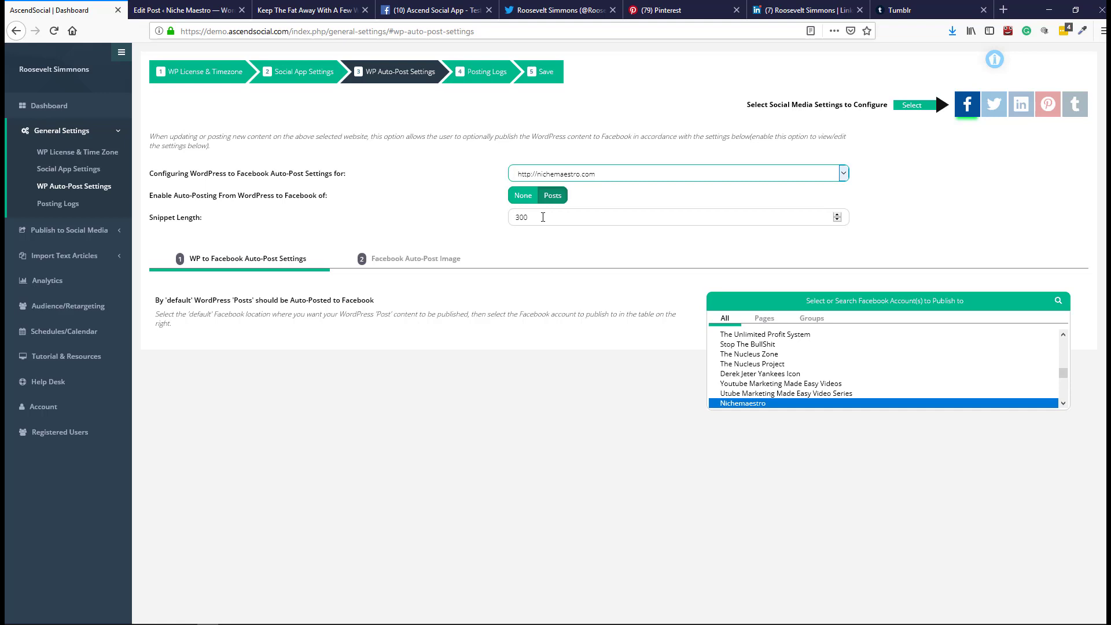
left_click(401, 265)
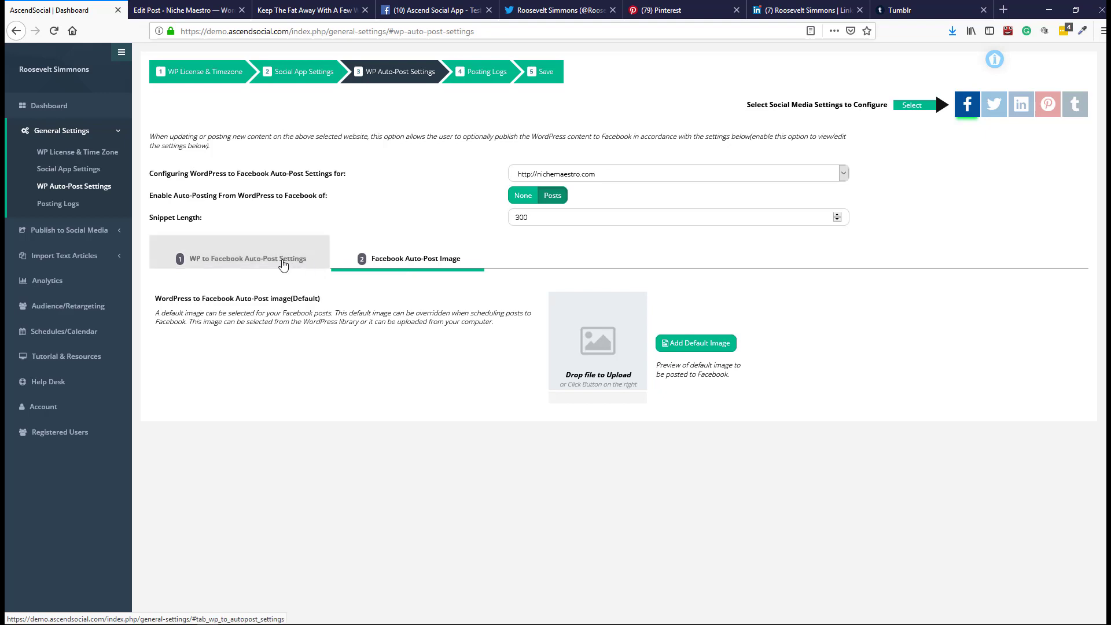
left_click(271, 258)
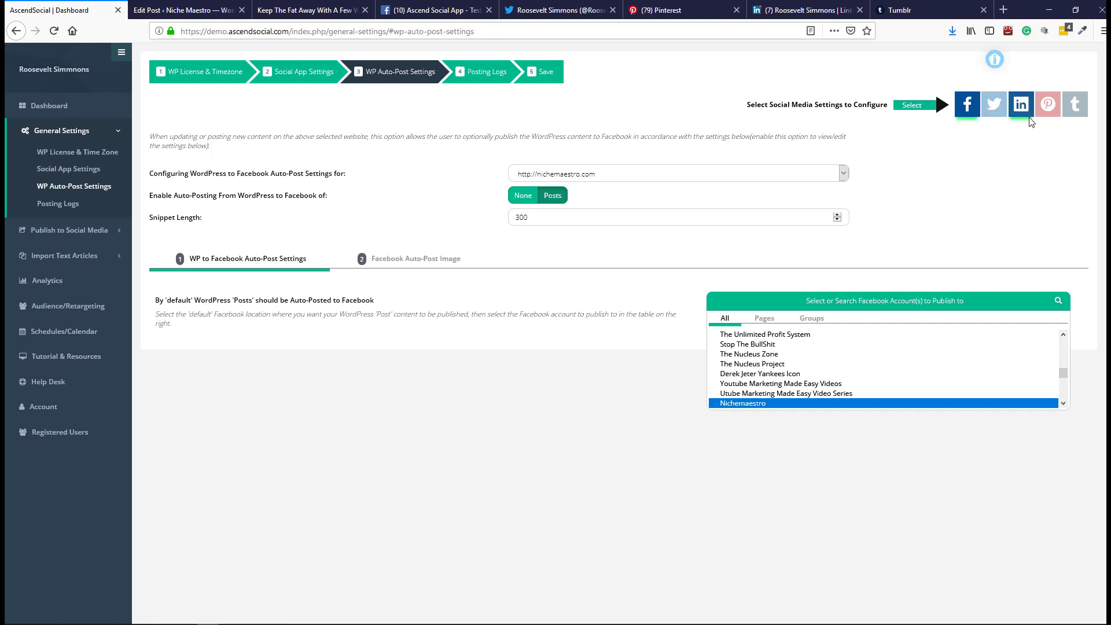
left_click(996, 114)
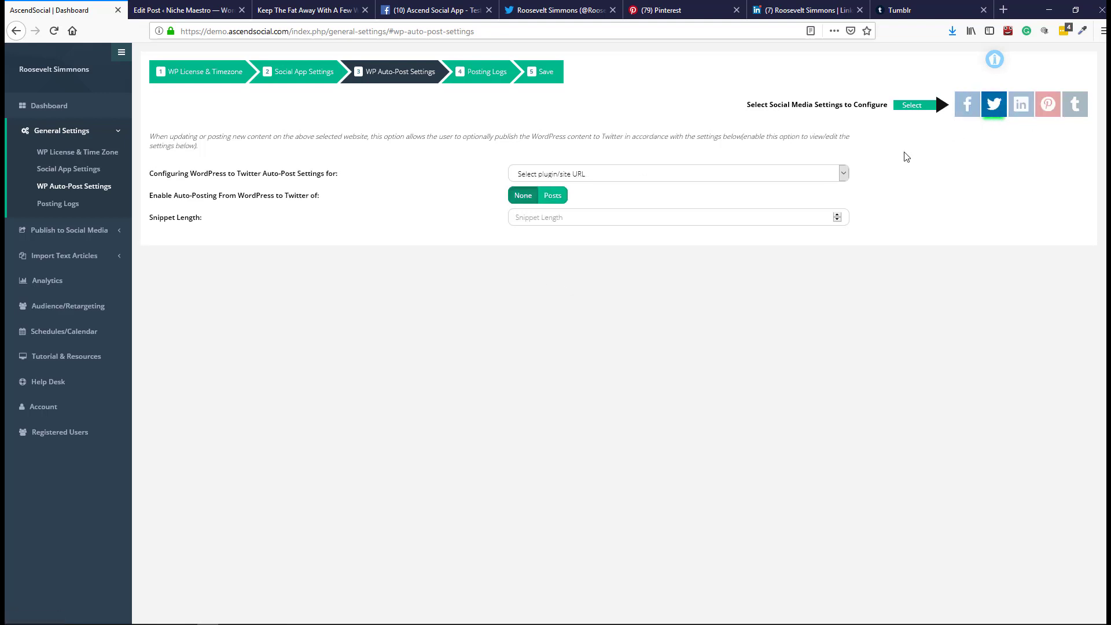
left_click(848, 170)
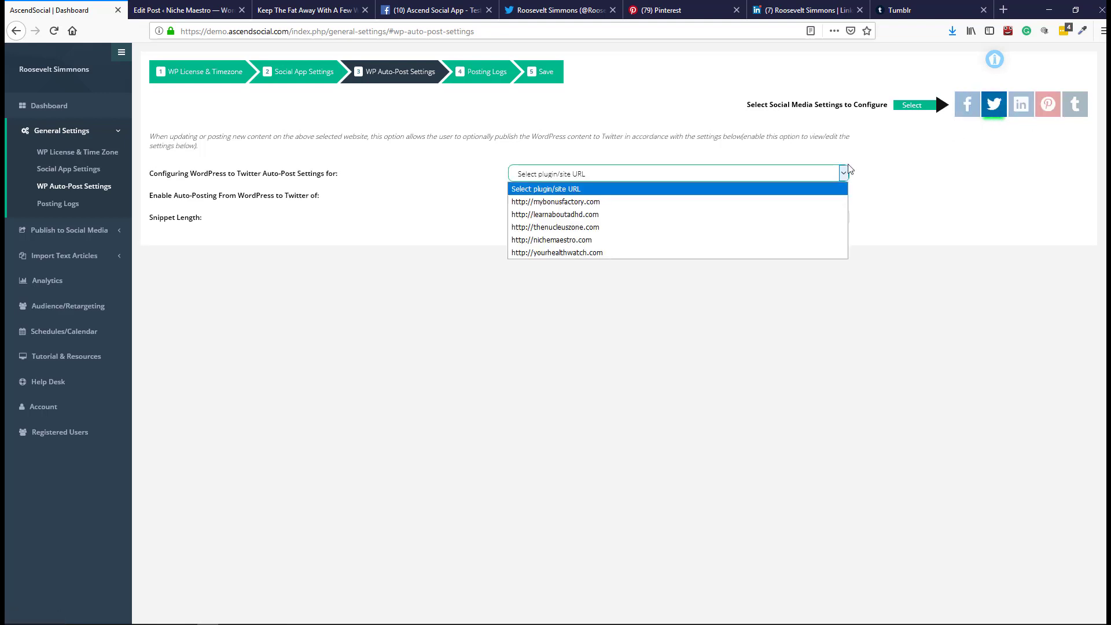
left_click(779, 240)
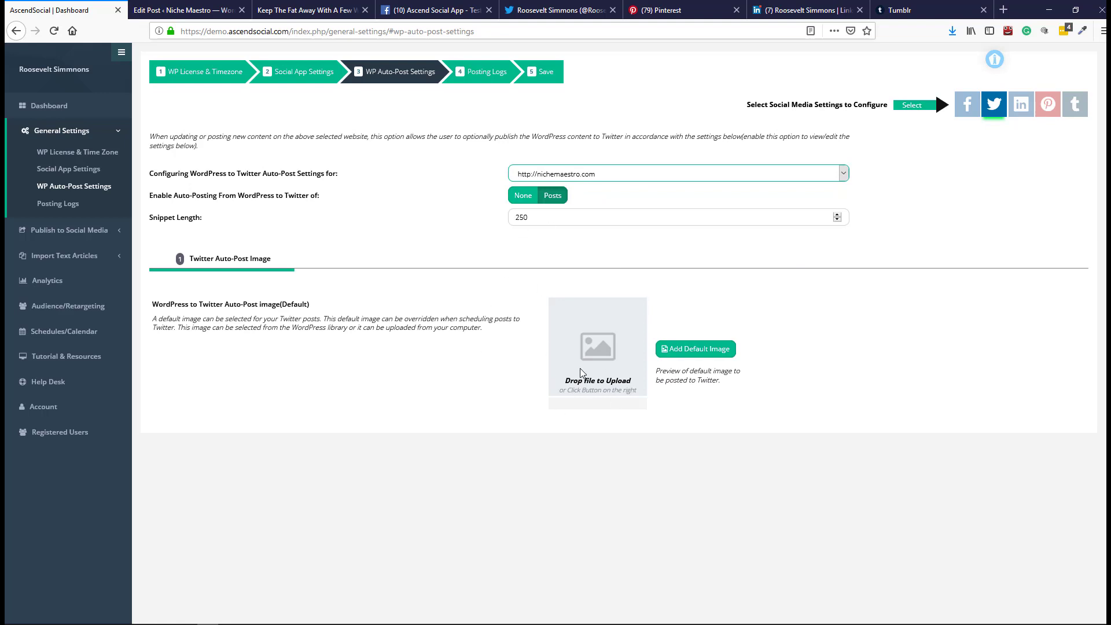
left_click(1044, 116)
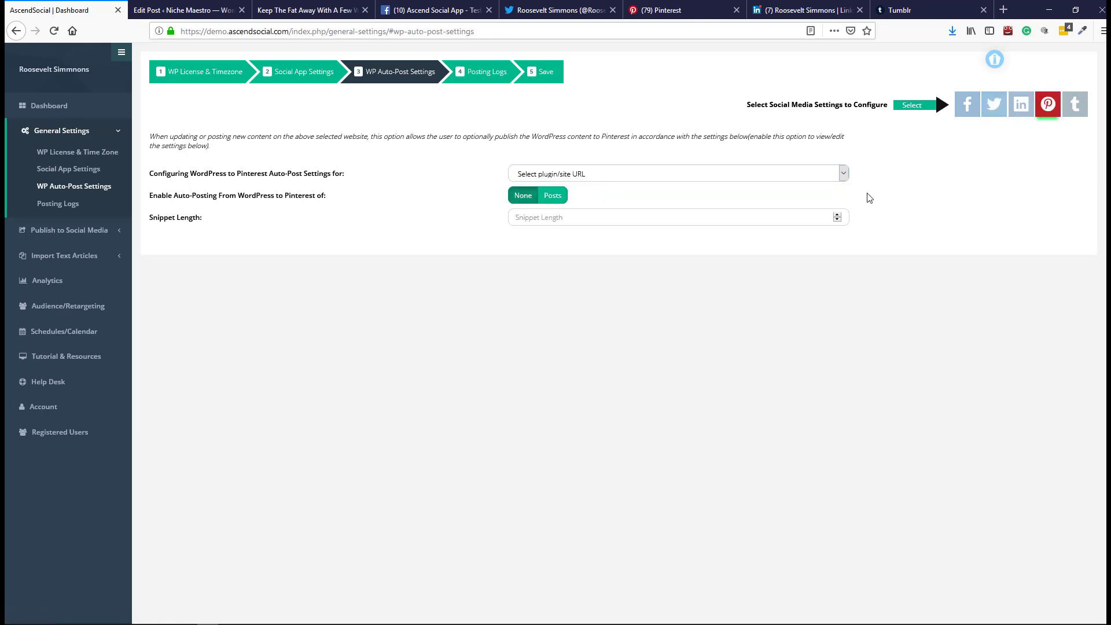
left_click(845, 175)
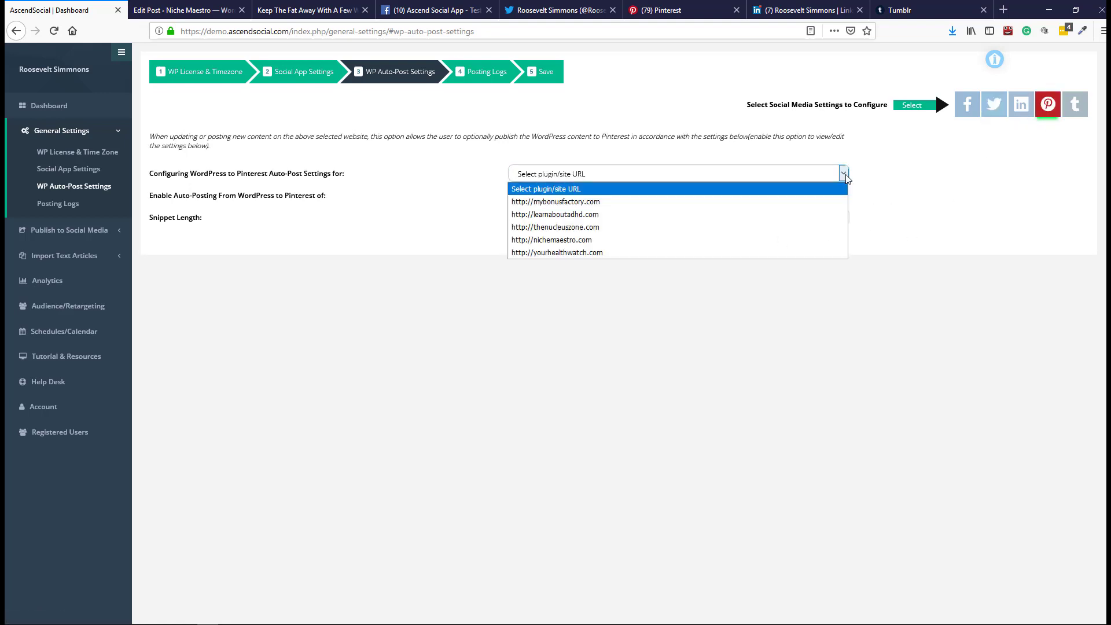
left_click(758, 245)
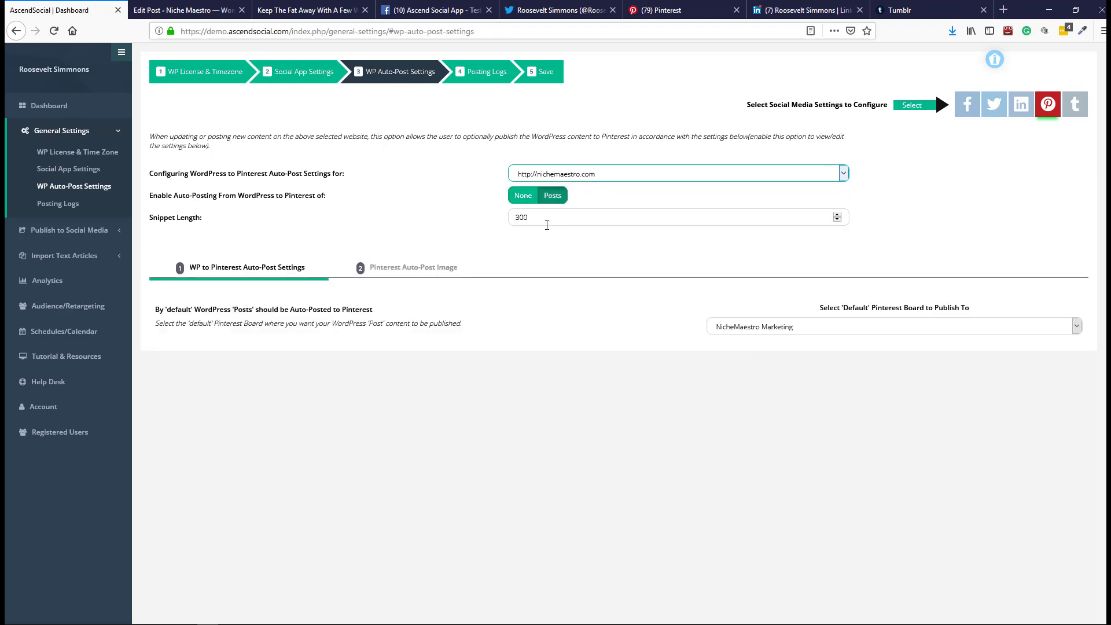
left_click(549, 198)
- Look over the published article "Keep The Fat Away With A Few Weight Loss Tips" on the NicheMaestro site
left_click(288, 13)
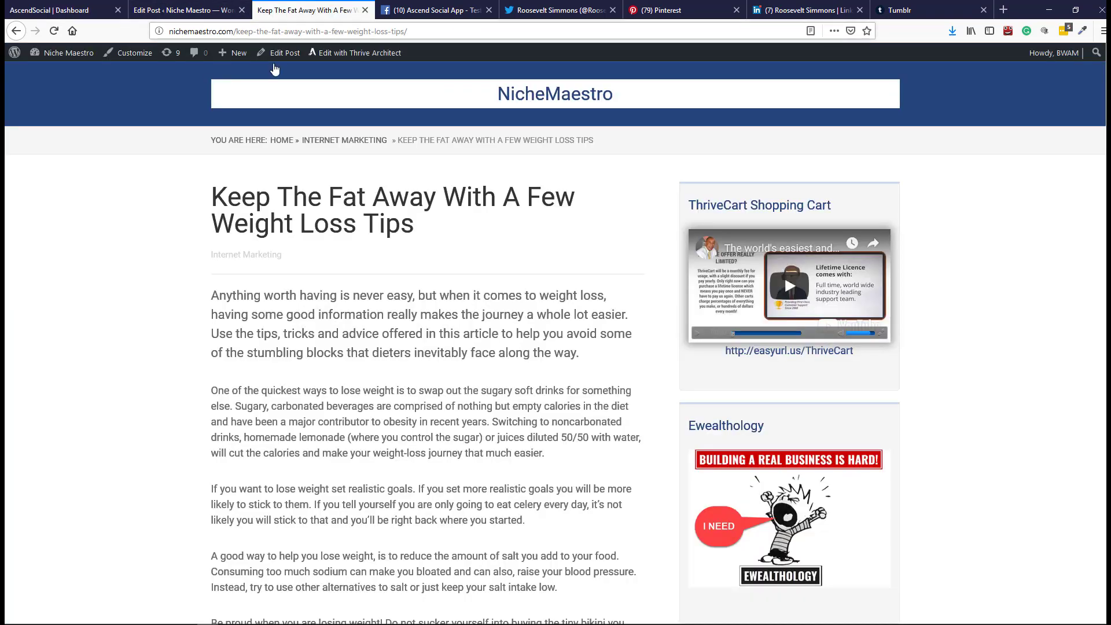
scroll(359, 284, "down", 12)
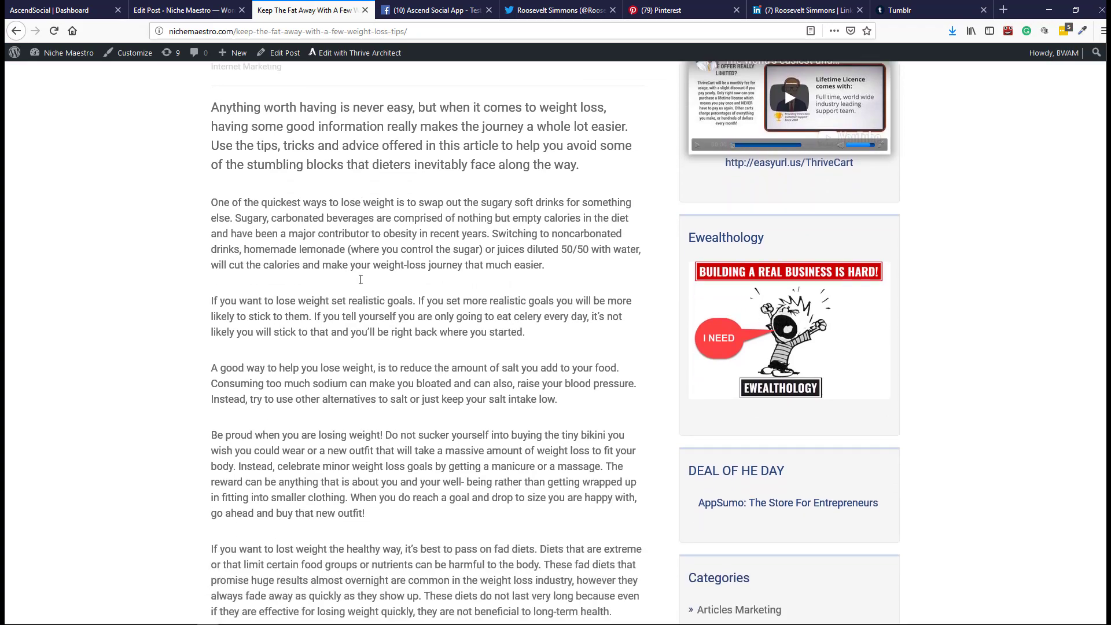
scroll(360, 285, "up", 12)
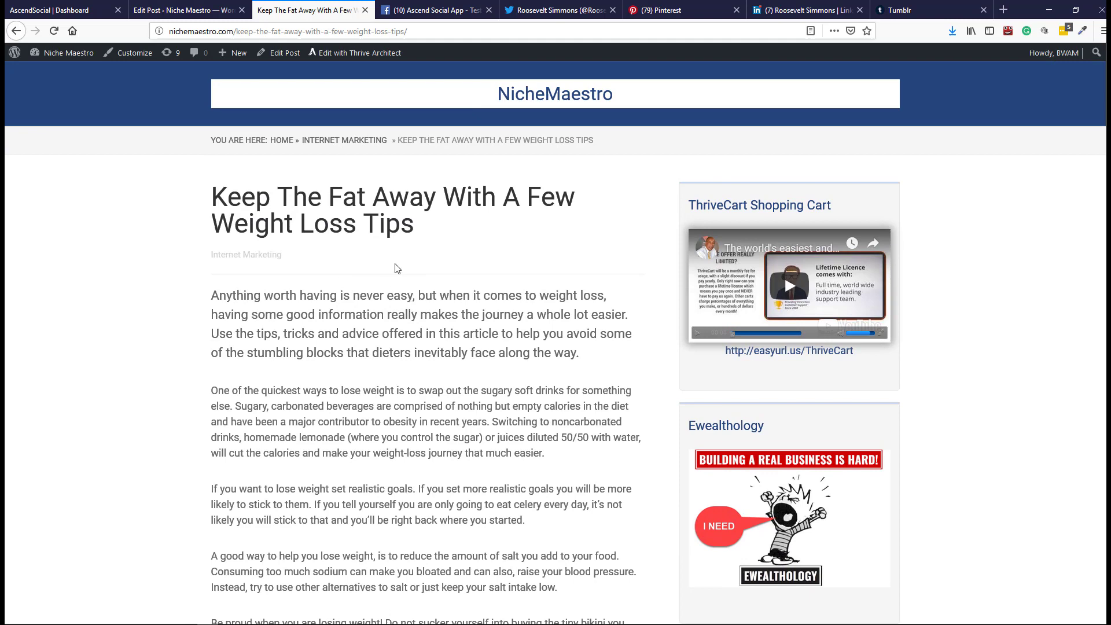
- Review the weight loss article in the WordPress post editor, including its category, theme options and featured image
left_click(164, 12)
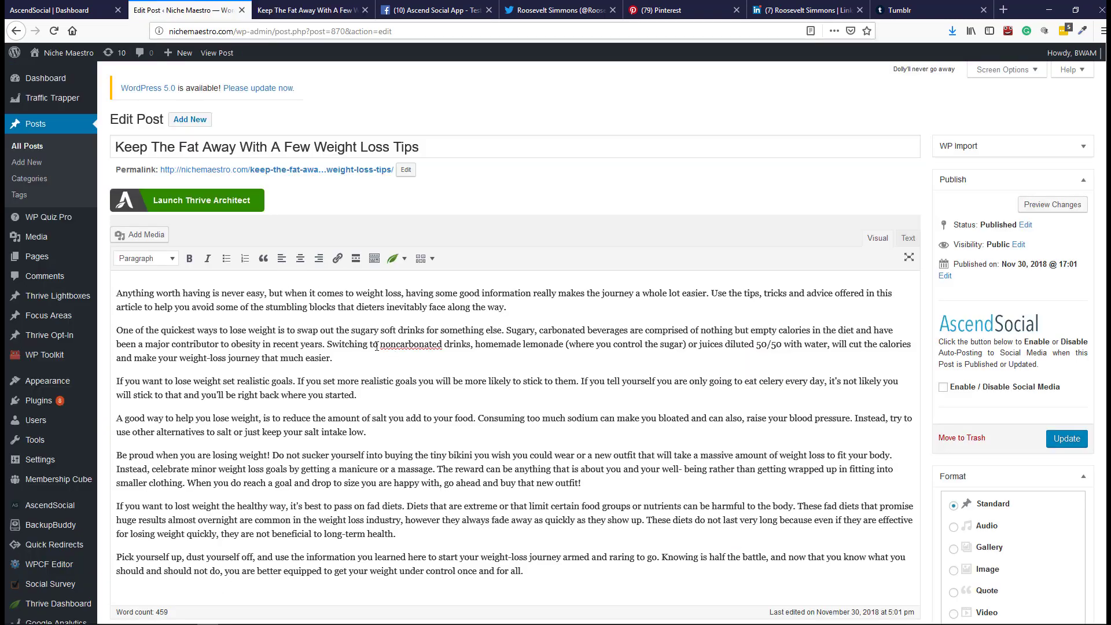
scroll(377, 346, "down", 15)
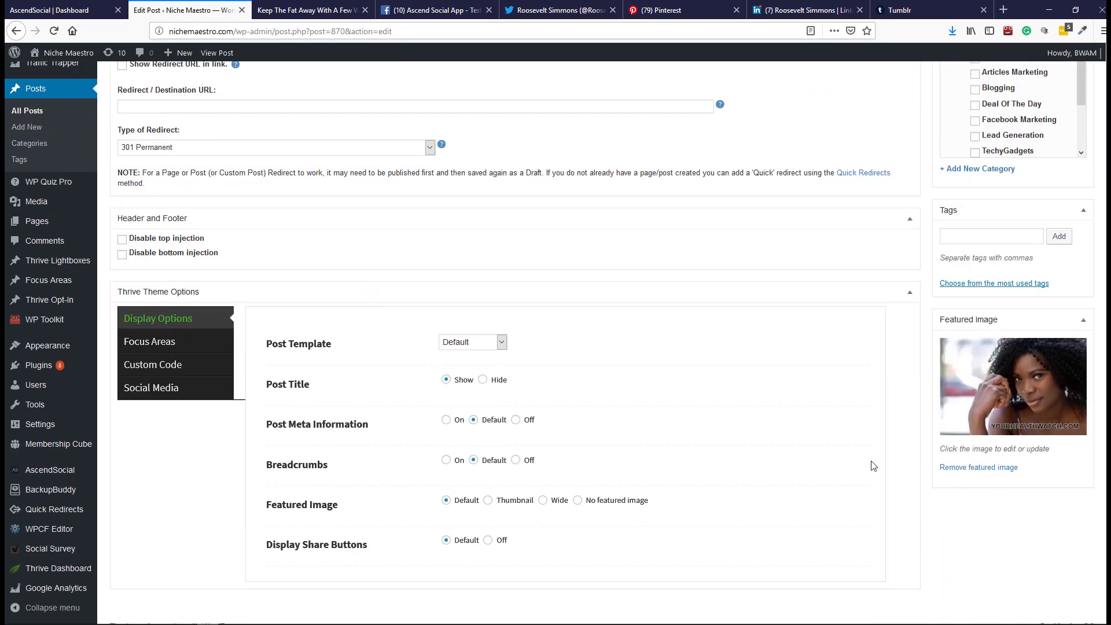
scroll(717, 427, "up", 9)
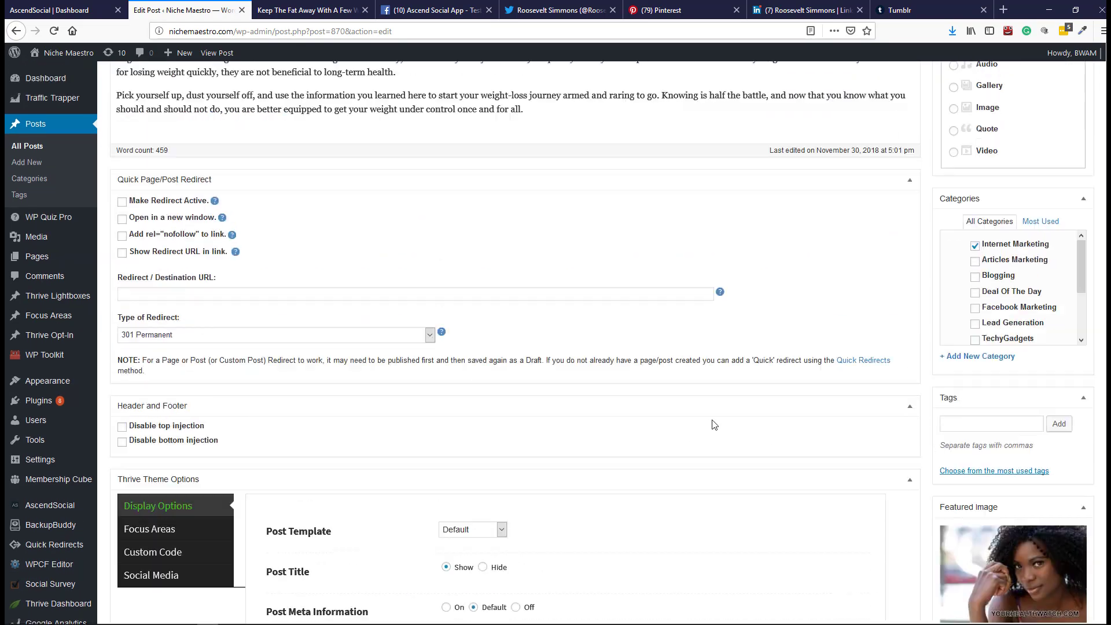
scroll(445, 299, "up", 2)
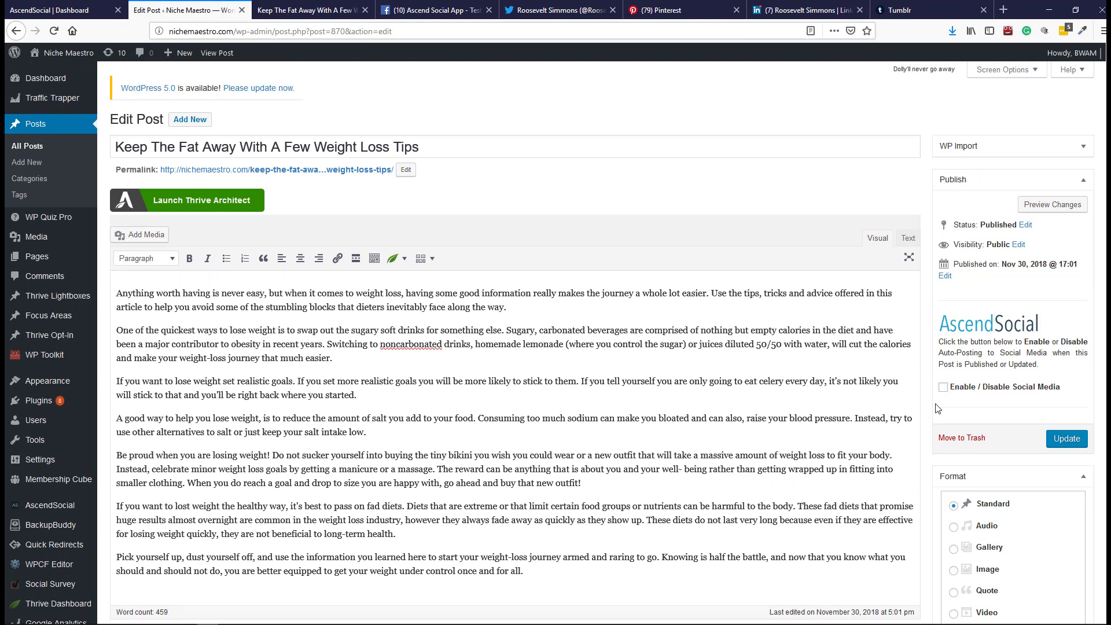
- Enable AscendSocial auto-posting to Facebook, Twitter, LinkedIn, Pinterest and Tumblr for the post, and update it
left_click(943, 388)
left_click(948, 420)
left_click(975, 424)
left_click(997, 420)
left_click(1021, 423)
left_click(1043, 421)
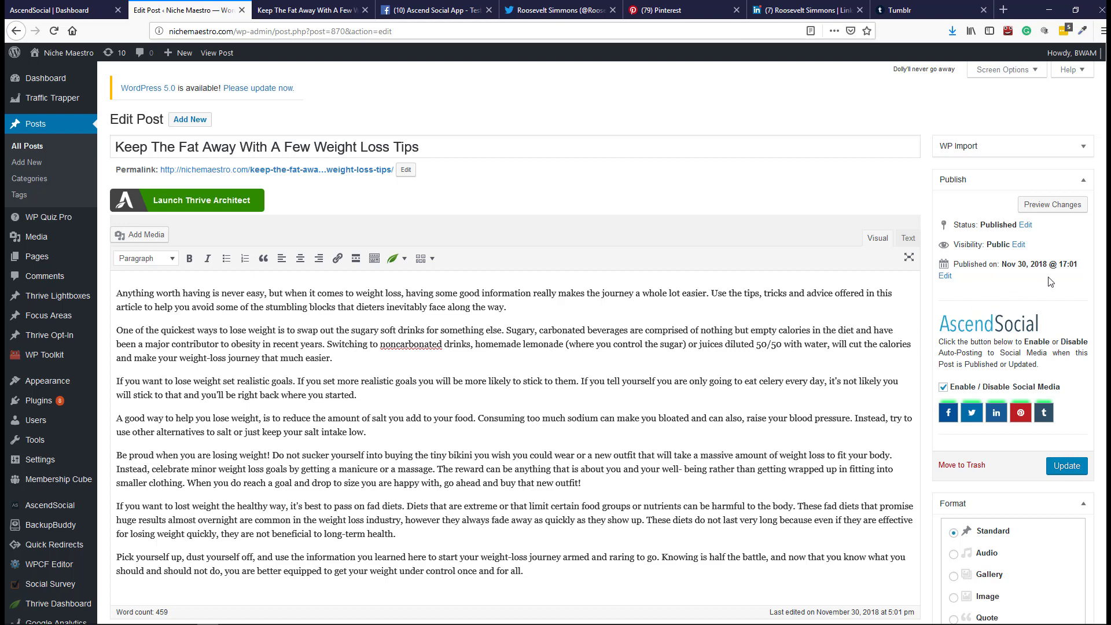
left_click(1063, 468)
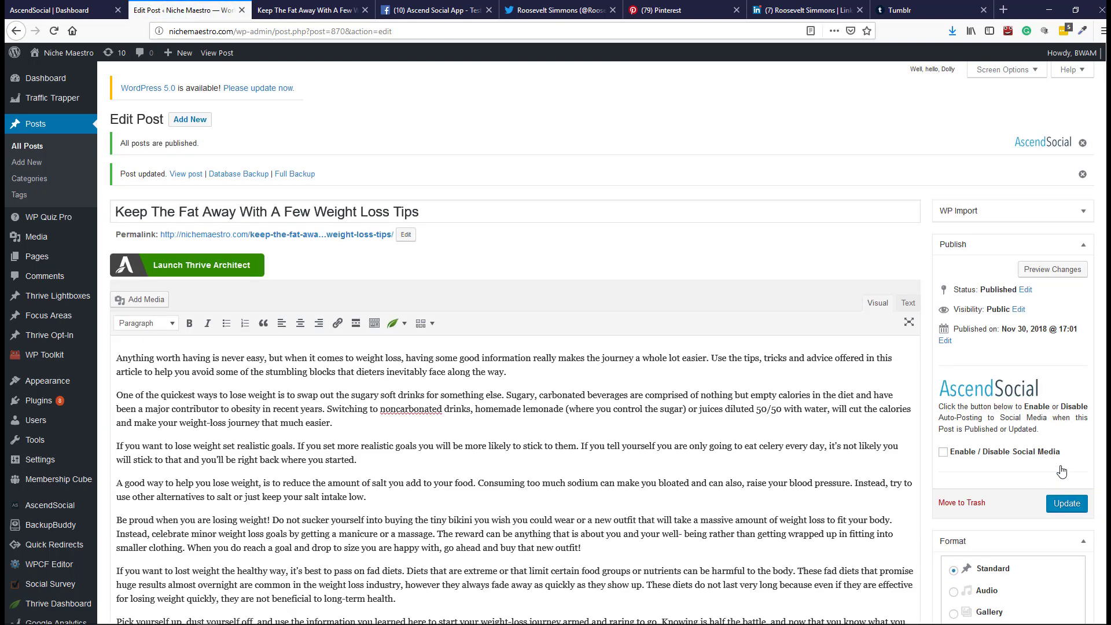
- Check the featured image of the updated post in the WordPress editor
scroll(901, 470, "down", 10)
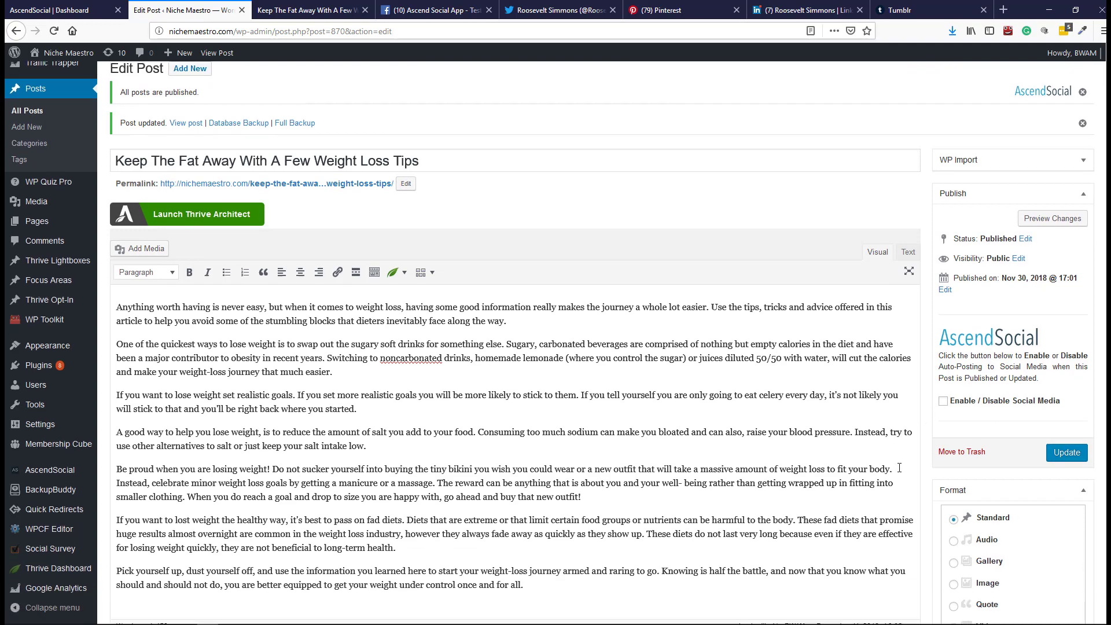
scroll(901, 470, "down", 2)
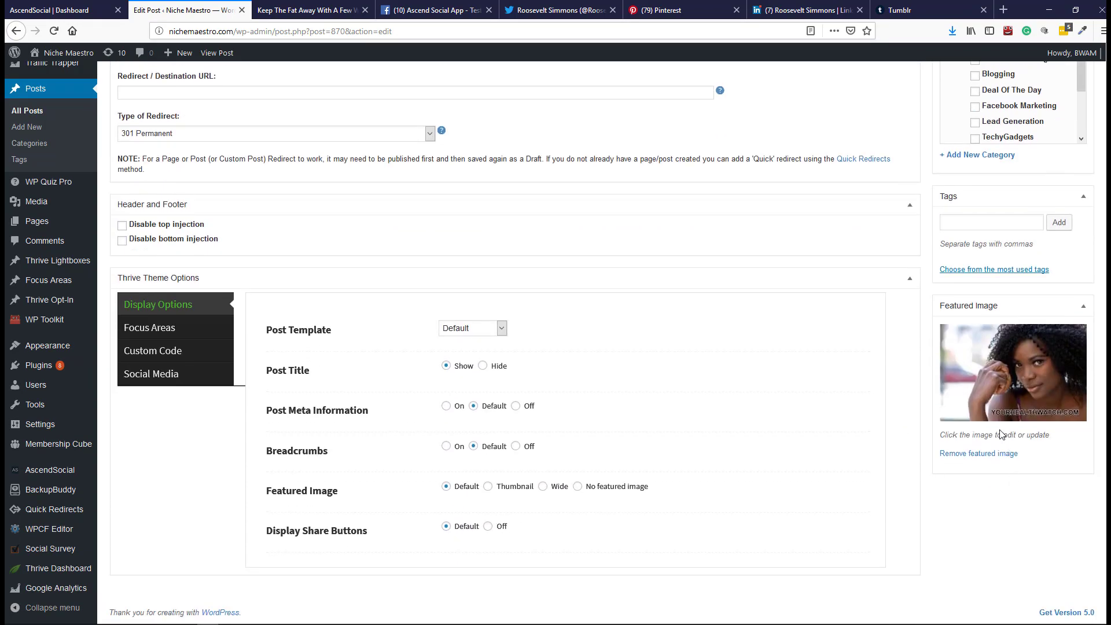
scroll(777, 347, "up", 9)
scroll(777, 347, "up", 3)
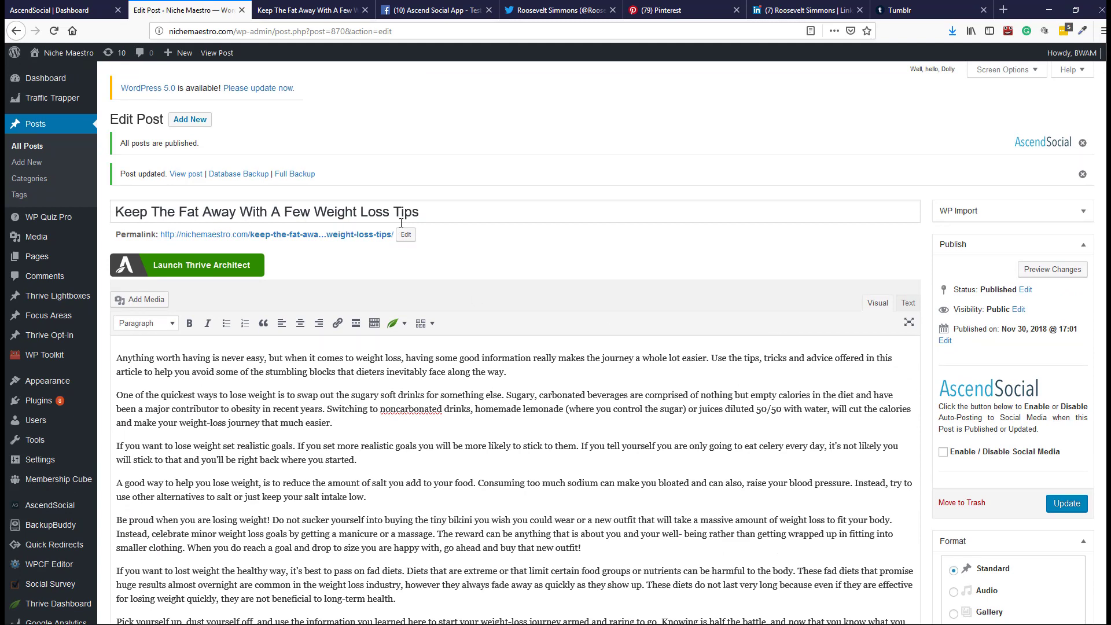
- Reload the Ascend Social App test page on Facebook and the Twitter profile to check for the new post
left_click(434, 10)
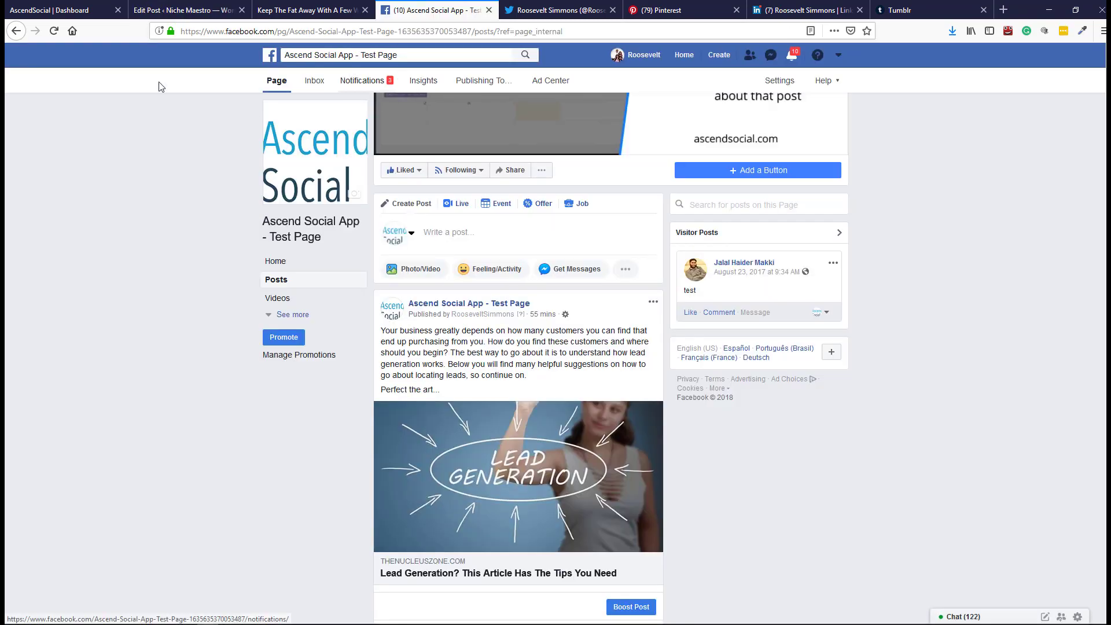
key("ctrl+Tab")
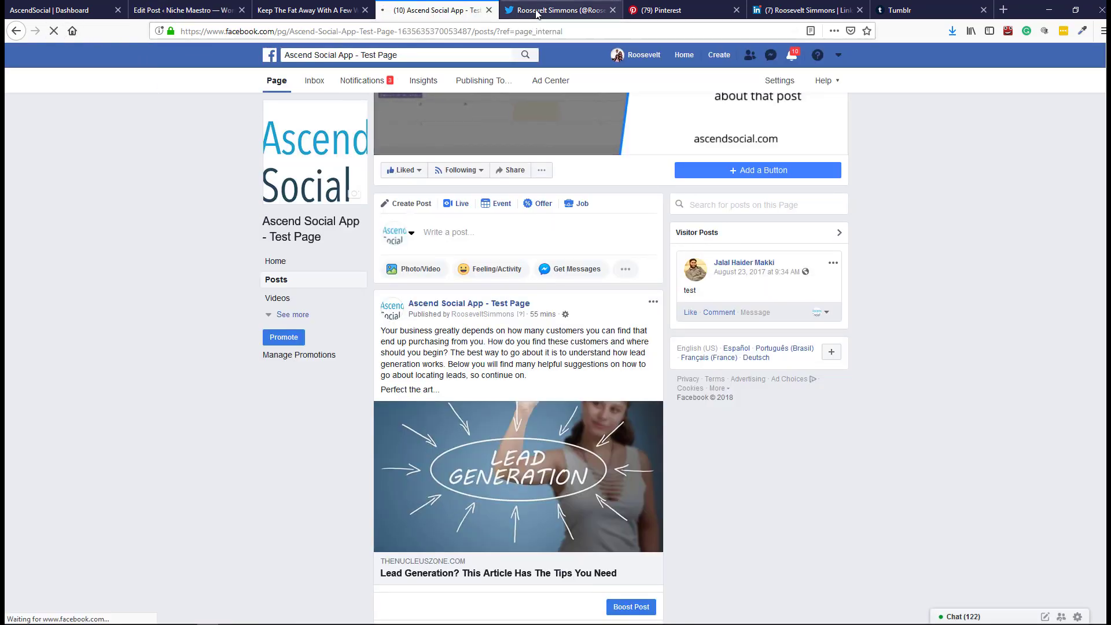
left_click(53, 30)
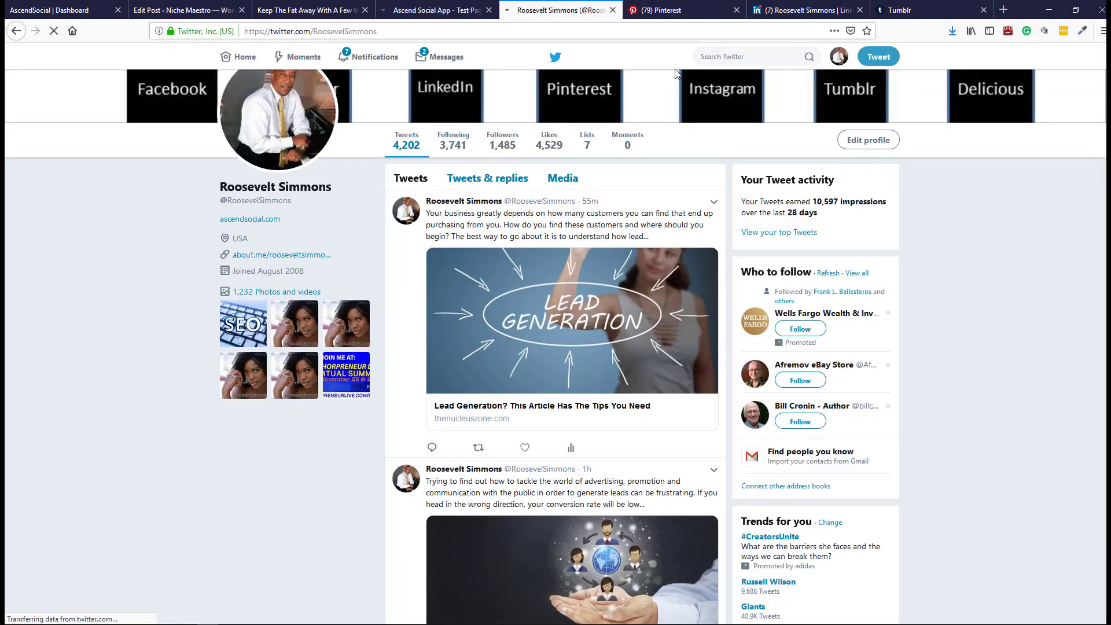
- Check the open Pinterest pin and reload the posts activity page on LinkedIn
left_click(682, 11)
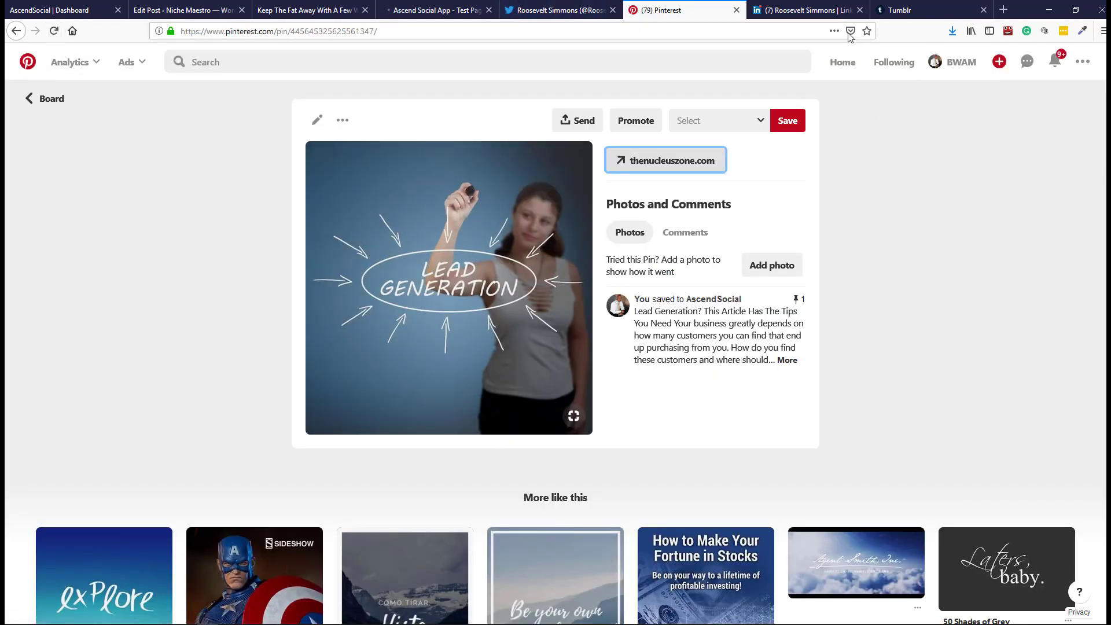
left_click(797, 12)
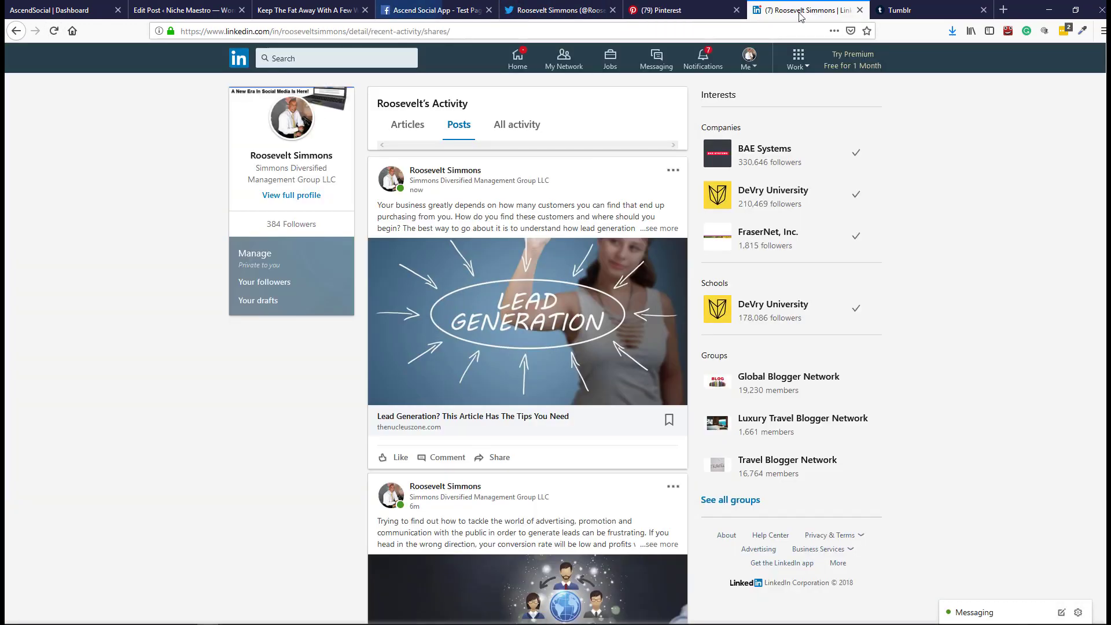
left_click(53, 33)
- Reload the Tumblr blog and open the source link of the "Keep The Fat Away With A Few Weight Loss Tips" post
left_click(912, 12)
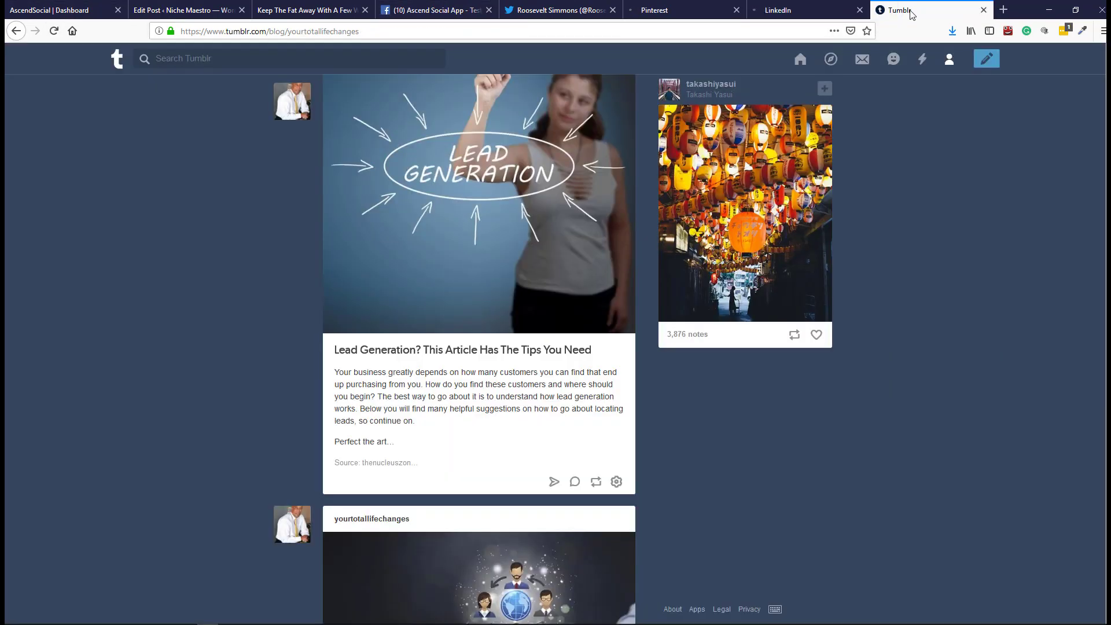
left_click(55, 33)
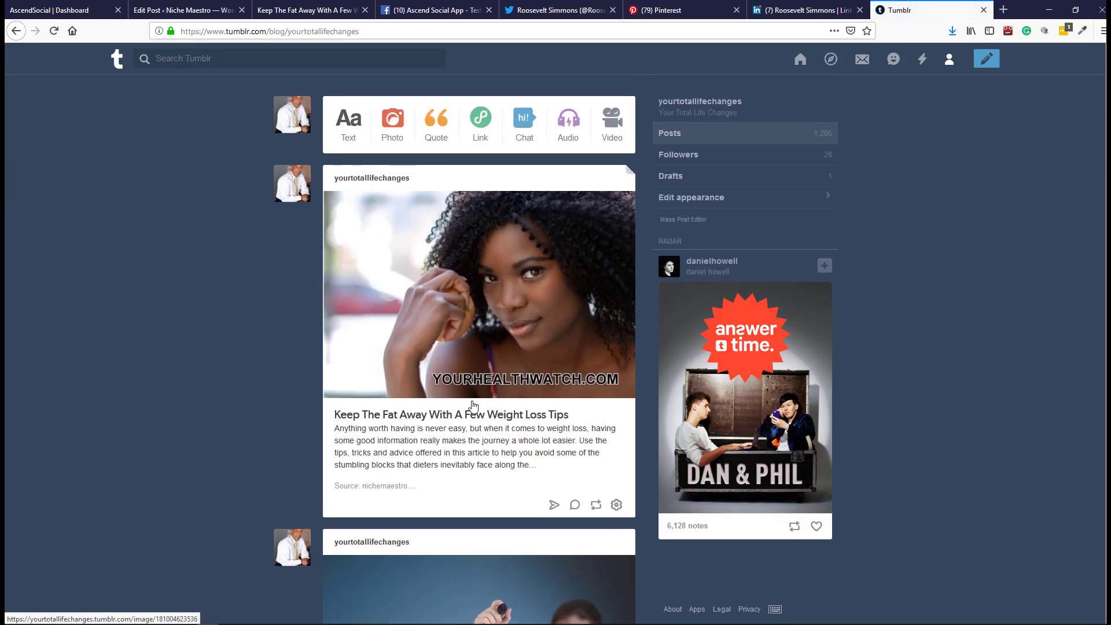
left_click(394, 487)
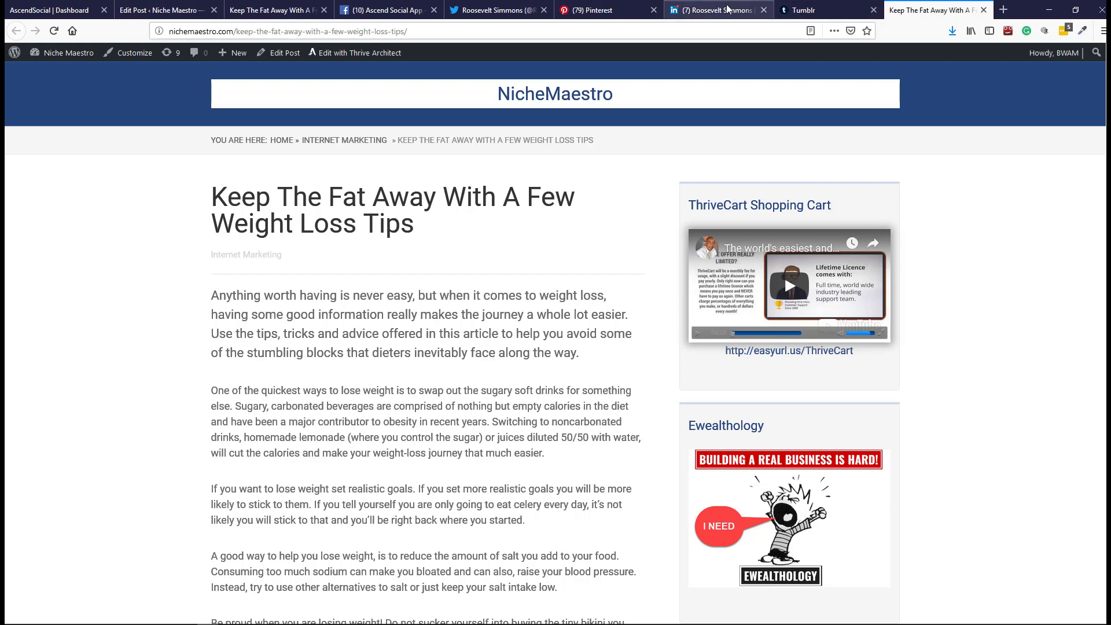
- Refresh the posts activity on LinkedIn again and open the BWAM profile's pins on Pinterest to look for the article
left_click(718, 10)
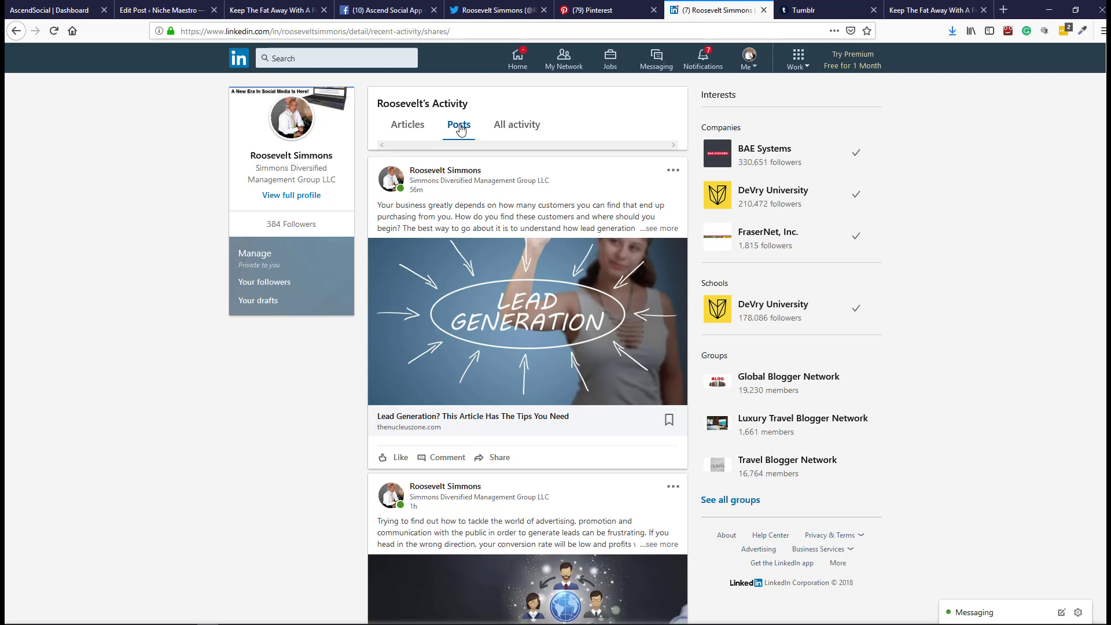
left_click(51, 32)
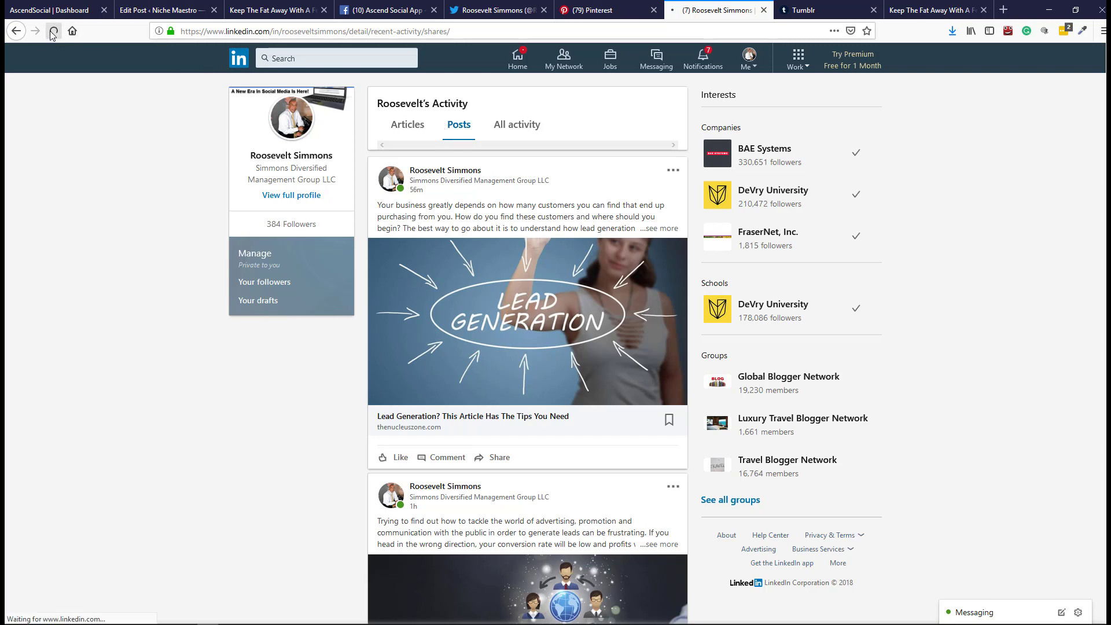
left_click(607, 13)
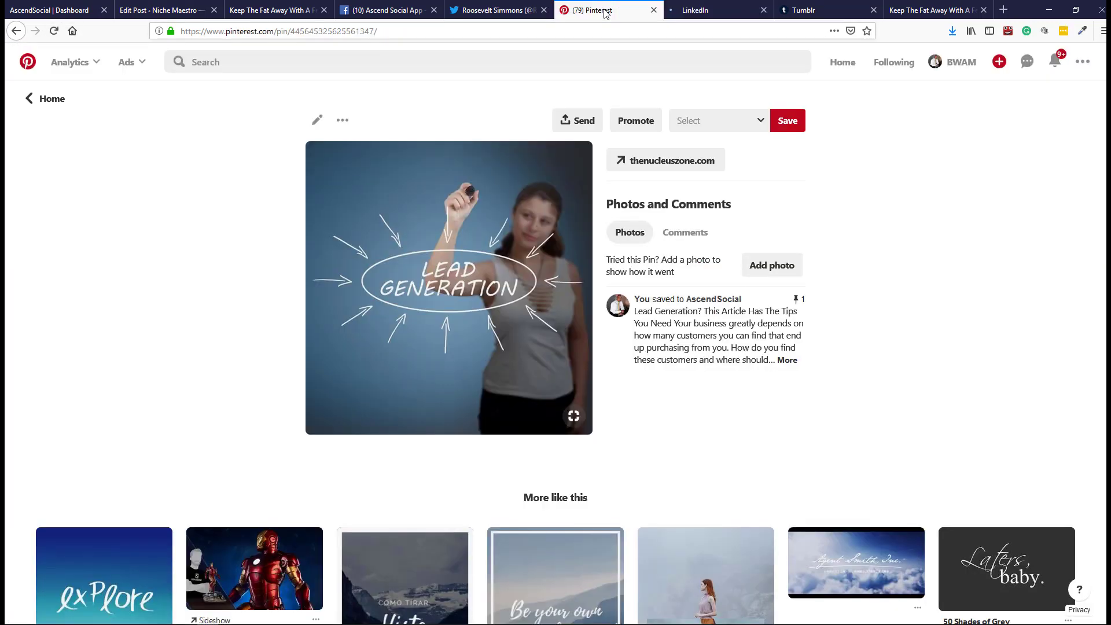
left_click(51, 103)
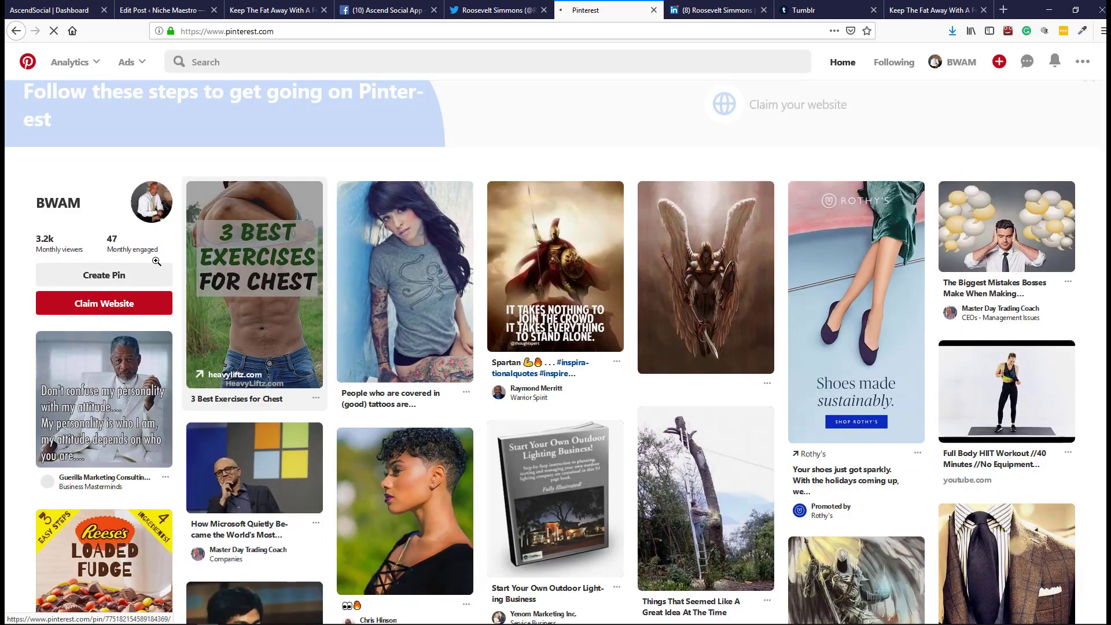
left_click(55, 207)
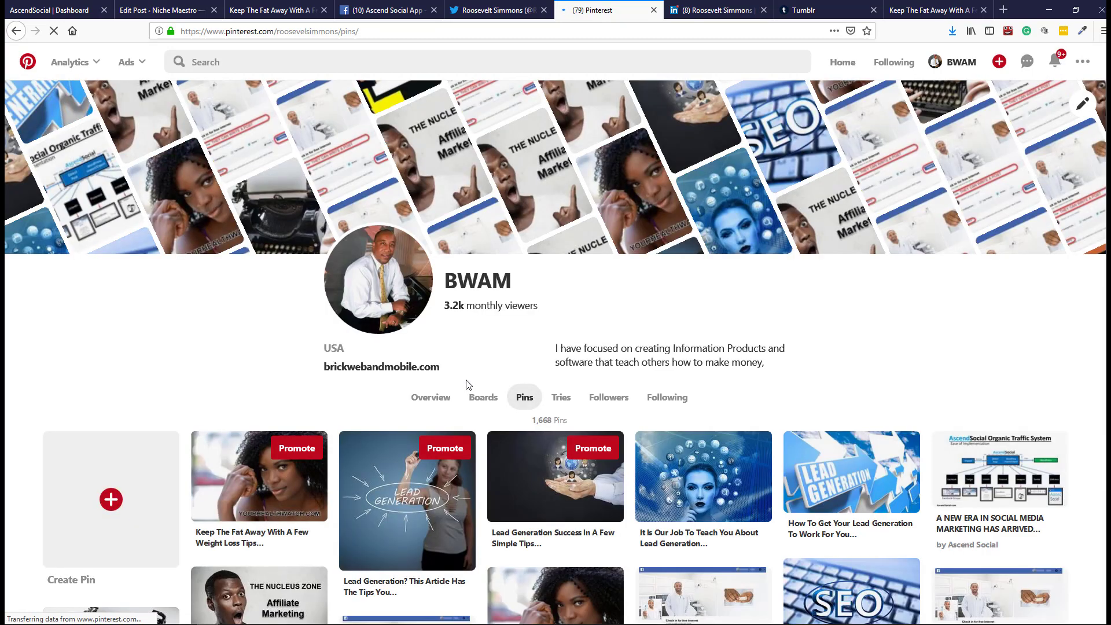
- Open the "Keep The Fat Away With A Few Weight Loss Tips" pin from the BWAM pins, and check the Twitter profile for the article
scroll(481, 387, "down", 2)
scroll(502, 395, "down", 1)
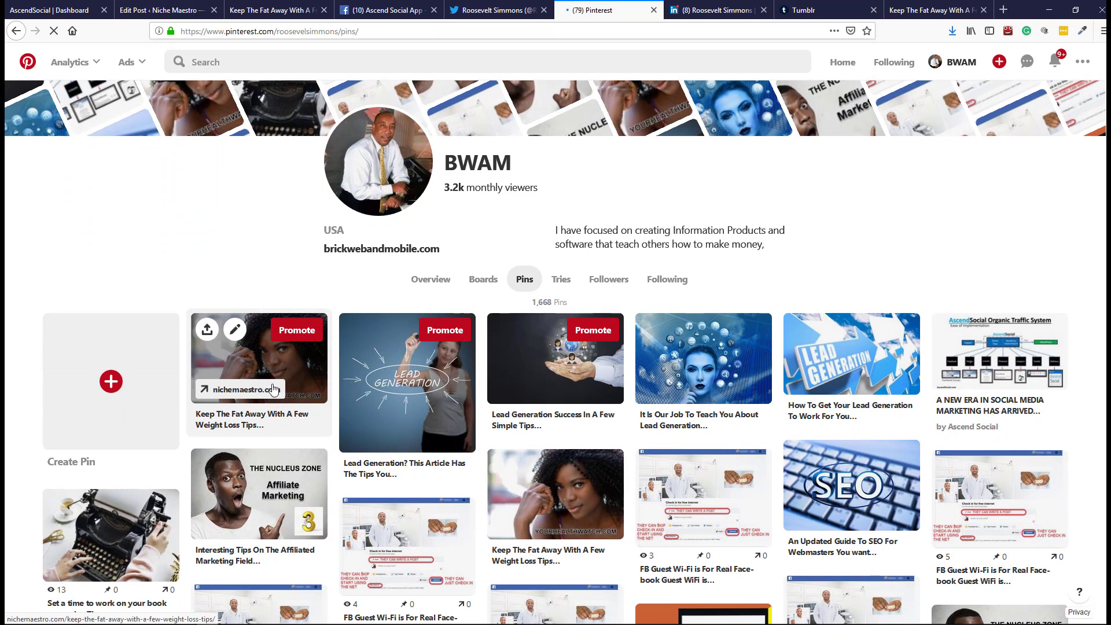
left_click(259, 359)
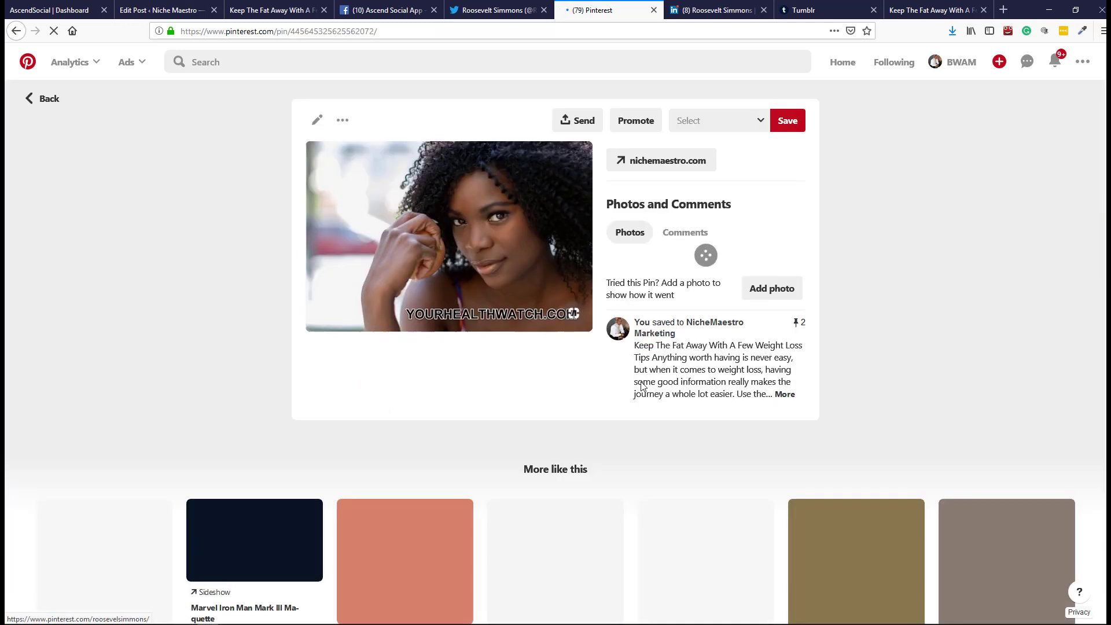
left_click(476, 16)
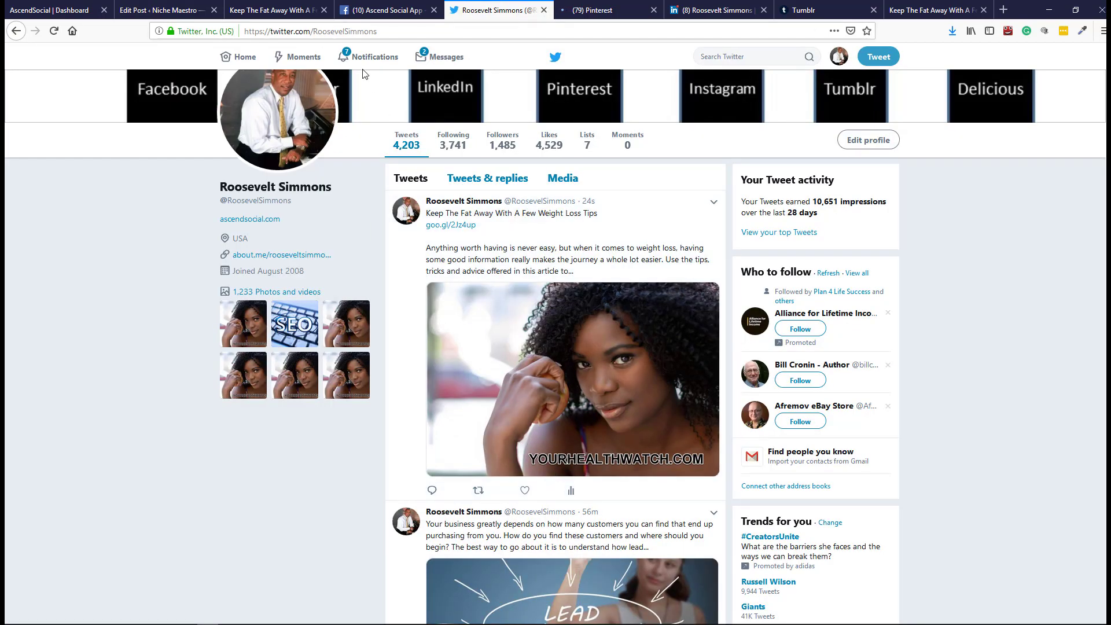
- Reload the Ascend Social App test page on Facebook twice and look through its posts for the new article
left_click(366, 12)
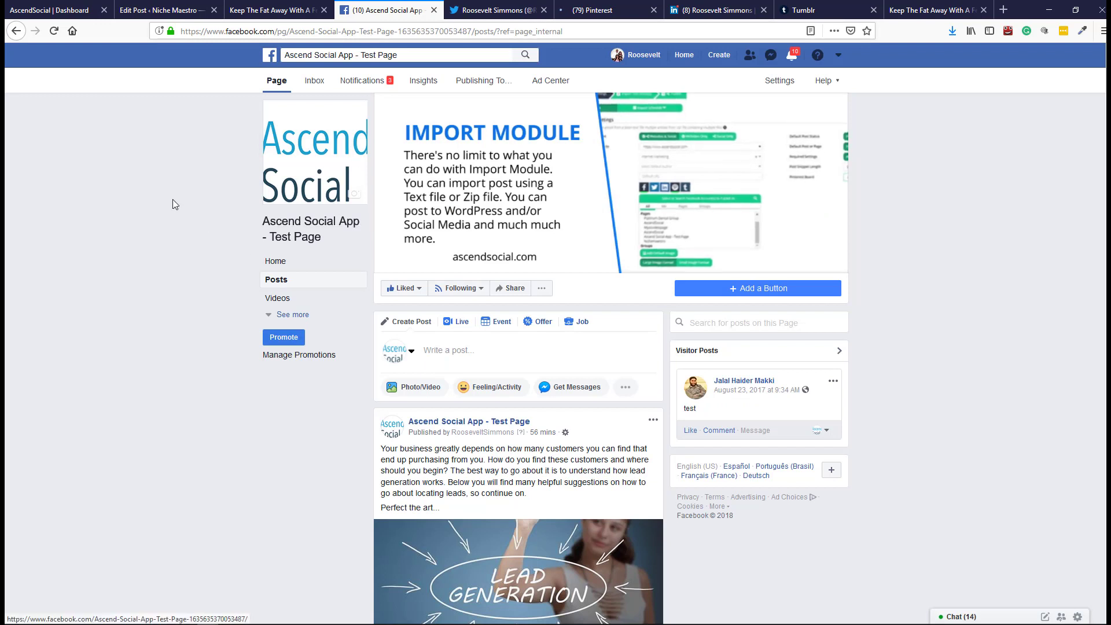
left_click(54, 31)
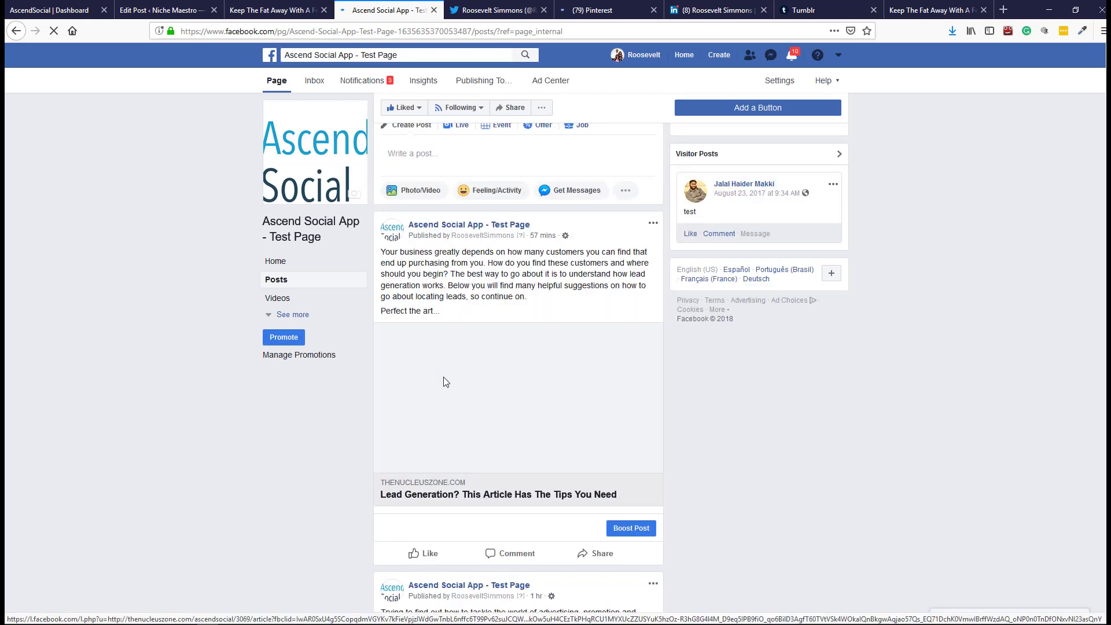
scroll(444, 382, "down", 5)
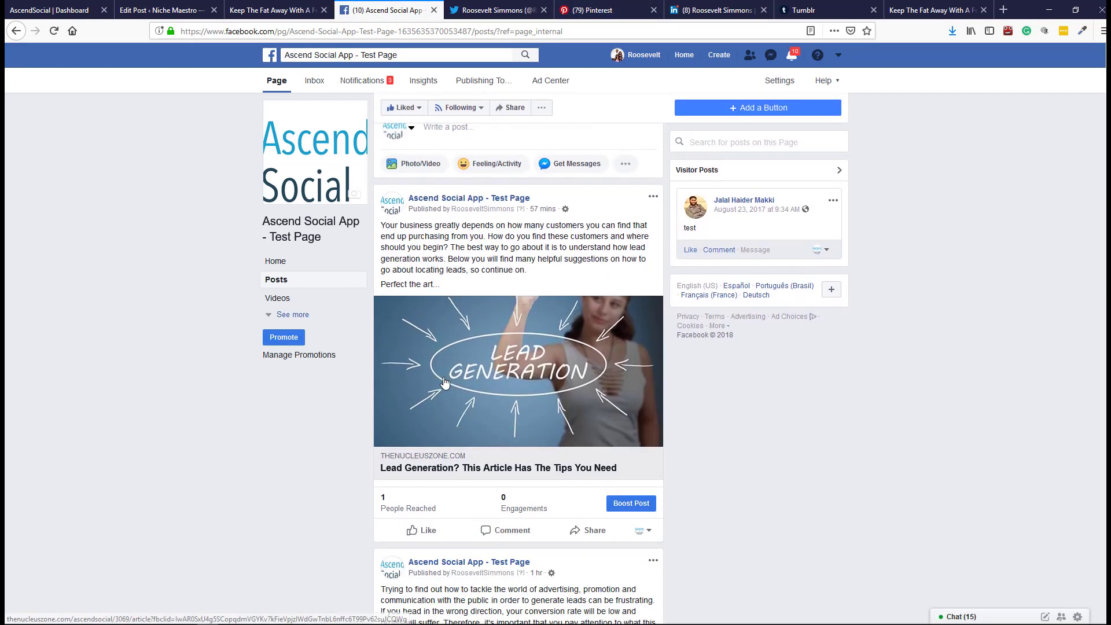
scroll(445, 383, "up", 3)
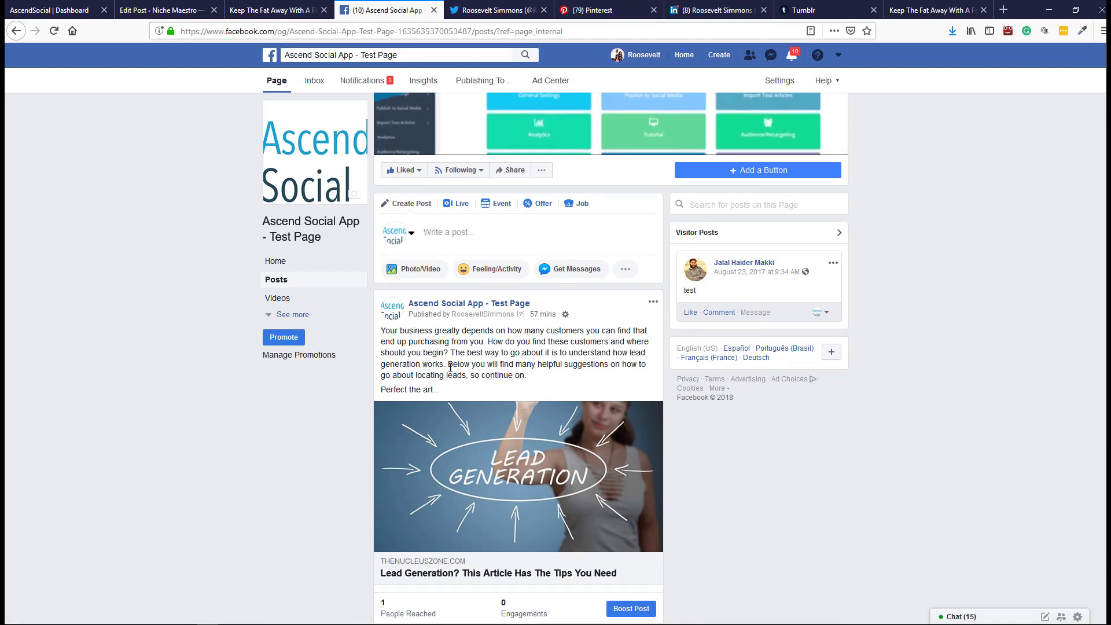
scroll(445, 380, "up", 1)
left_click(53, 36)
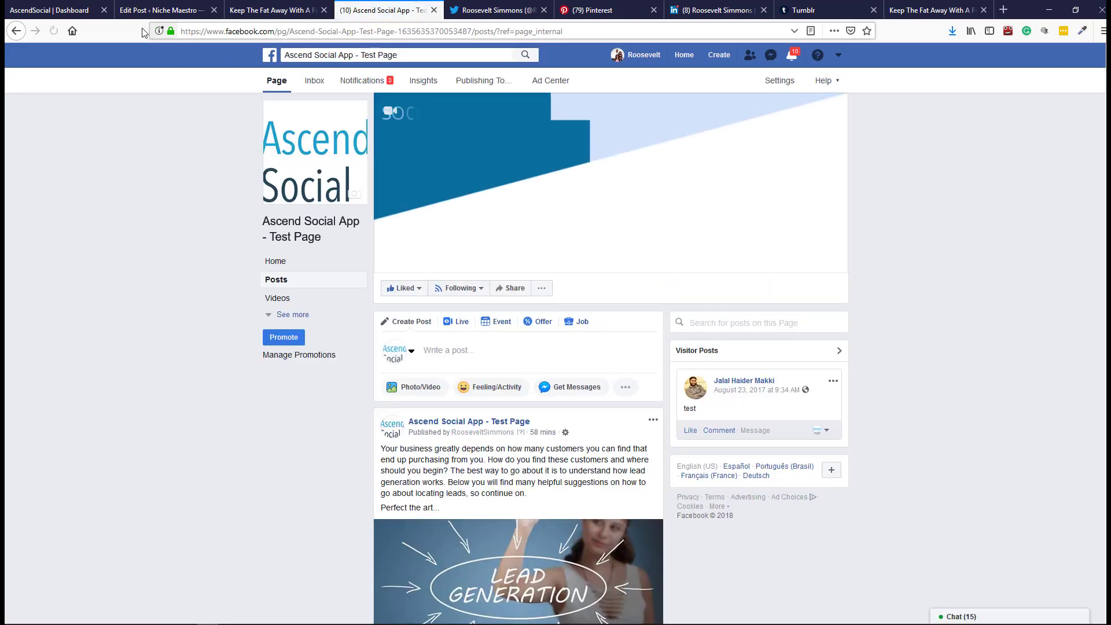
left_click(84, 13)
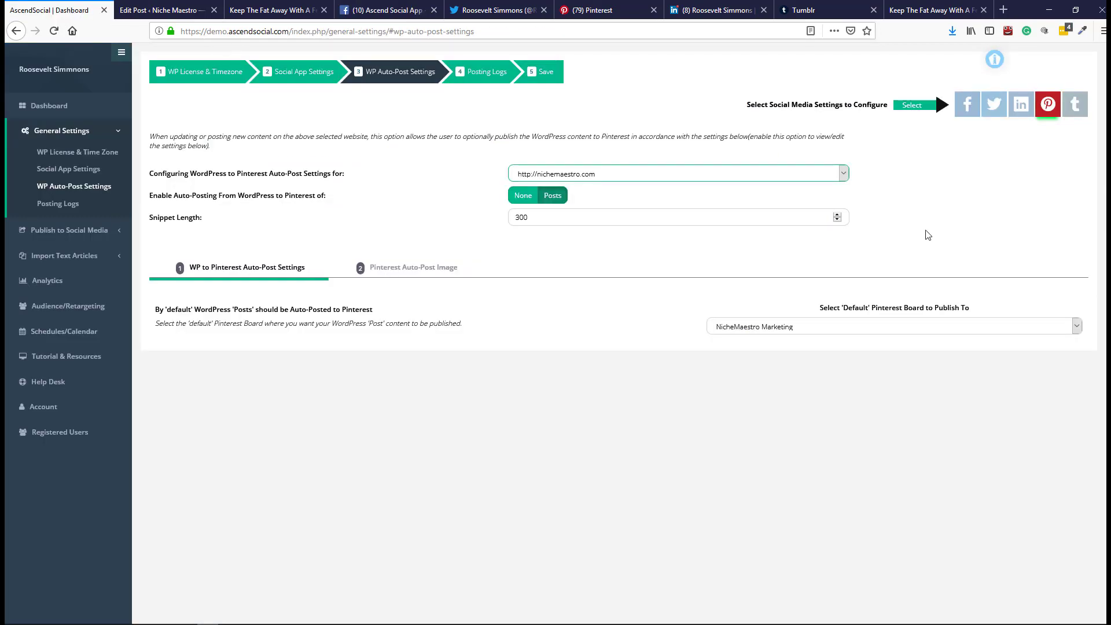
left_click(967, 111)
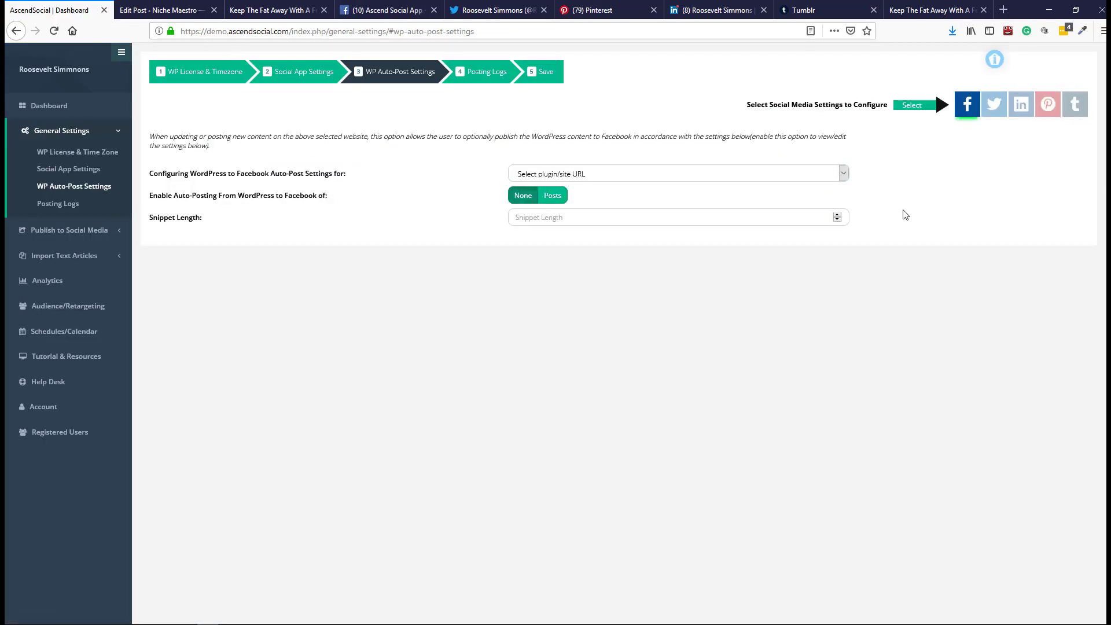
left_click(846, 176)
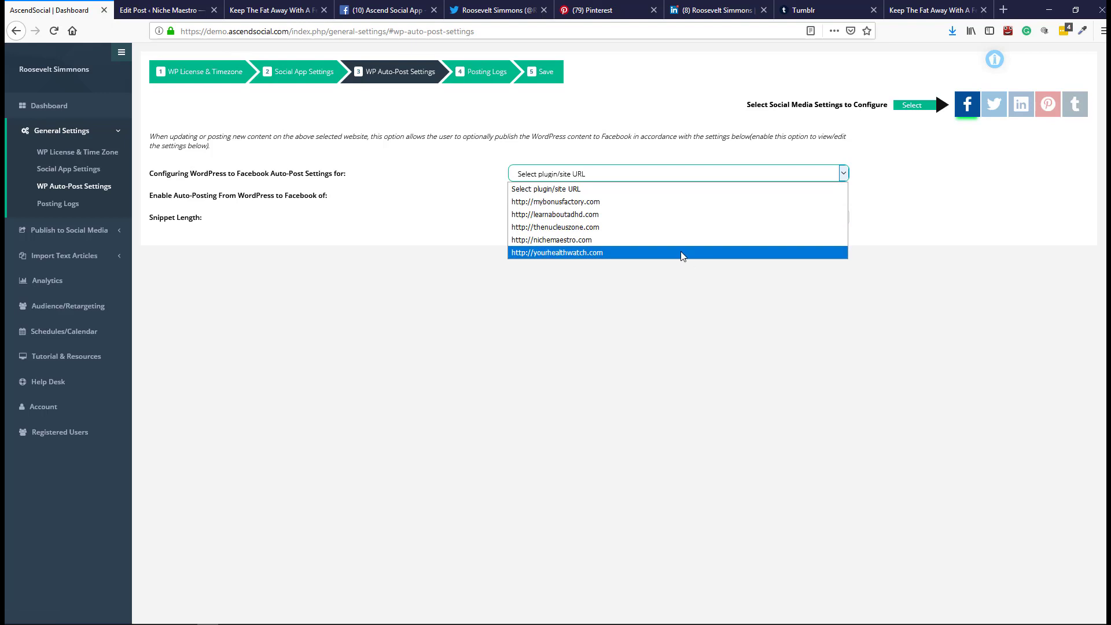
left_click(679, 244)
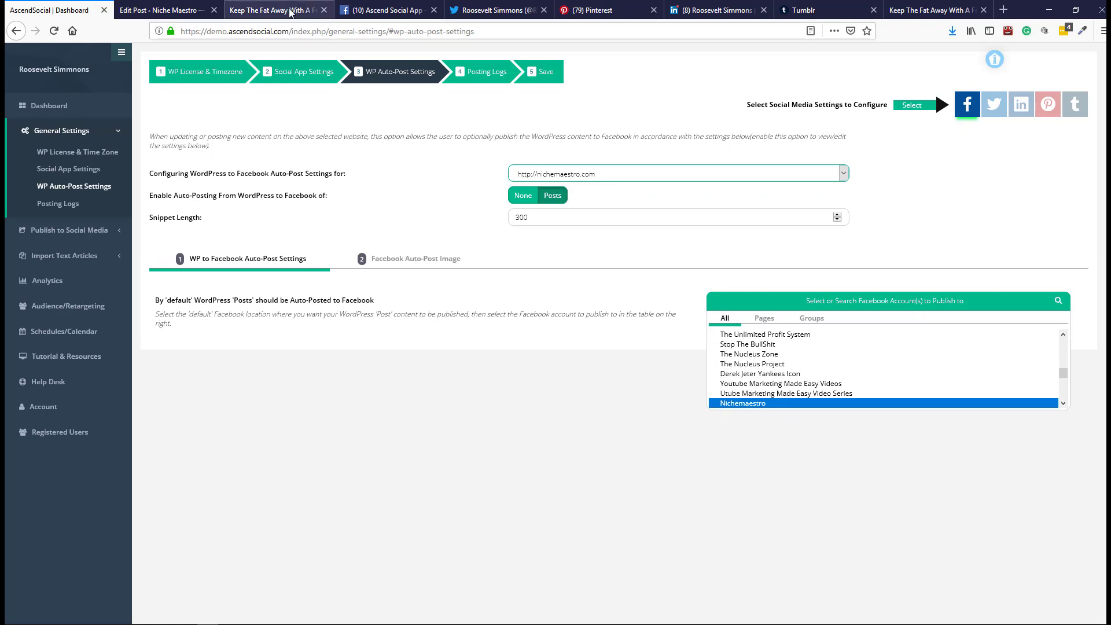
- Search Facebook for "nichemaestro" and open the Nichemaestro page
left_click(380, 12)
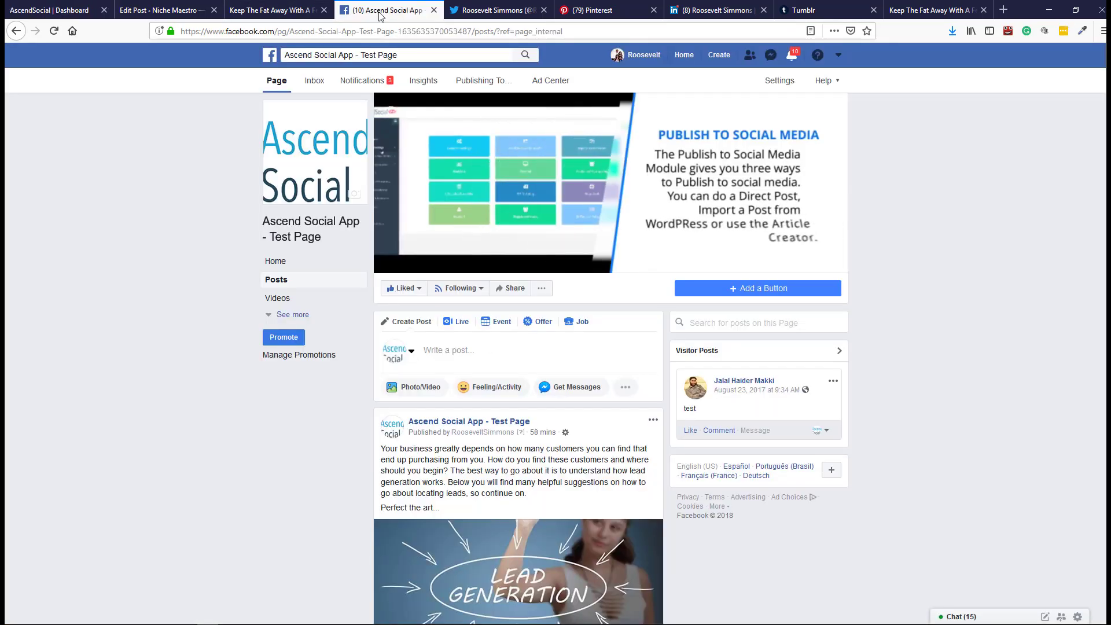
left_click(380, 56)
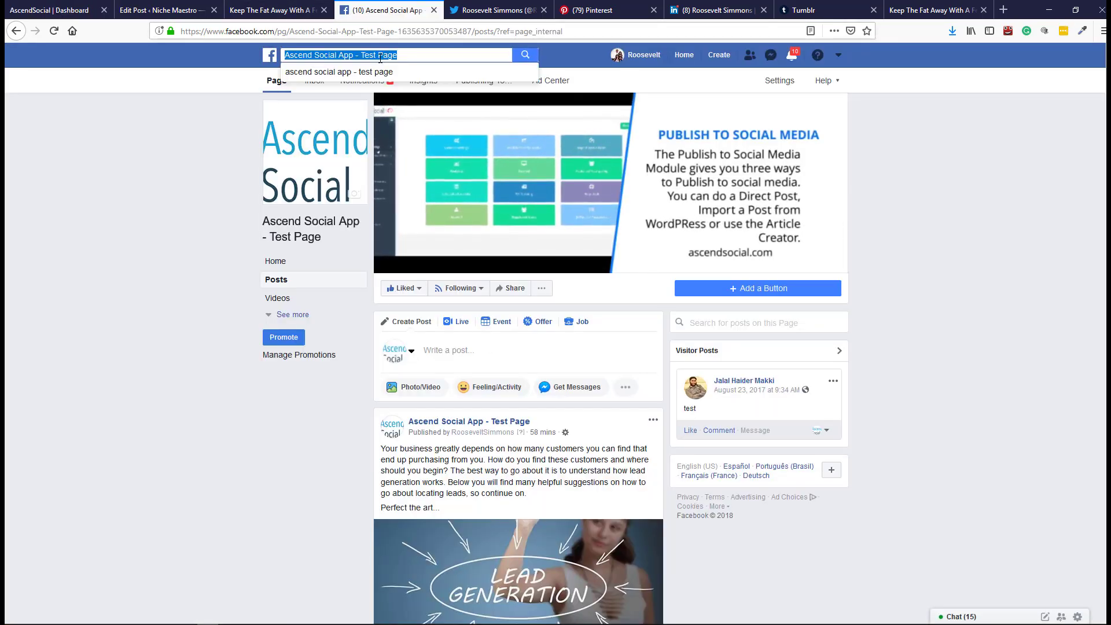
type("nich")
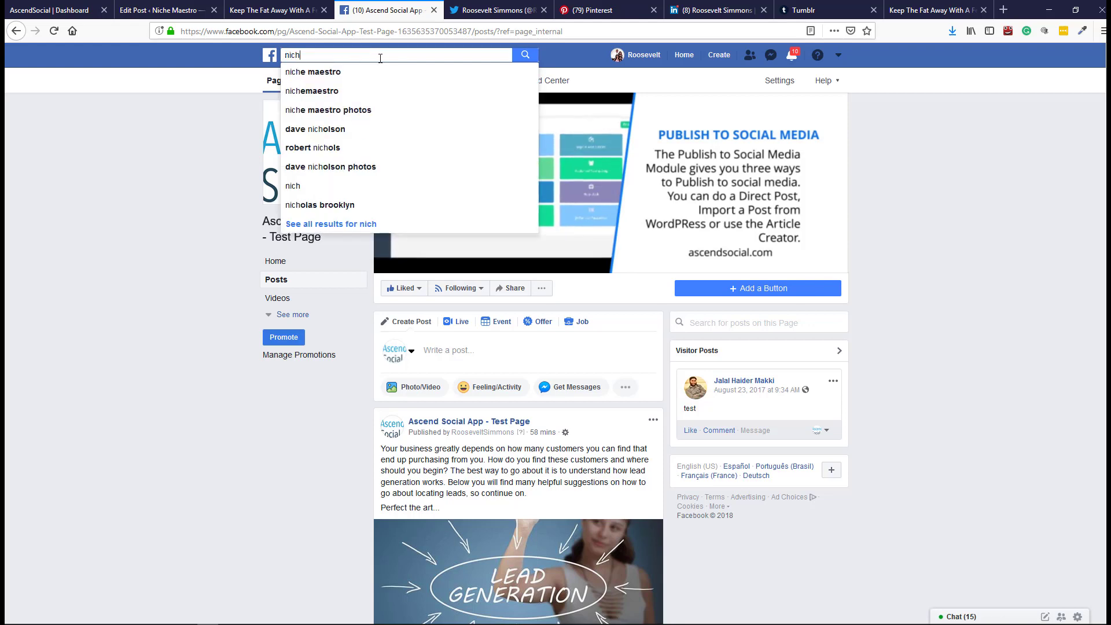
left_click(318, 96)
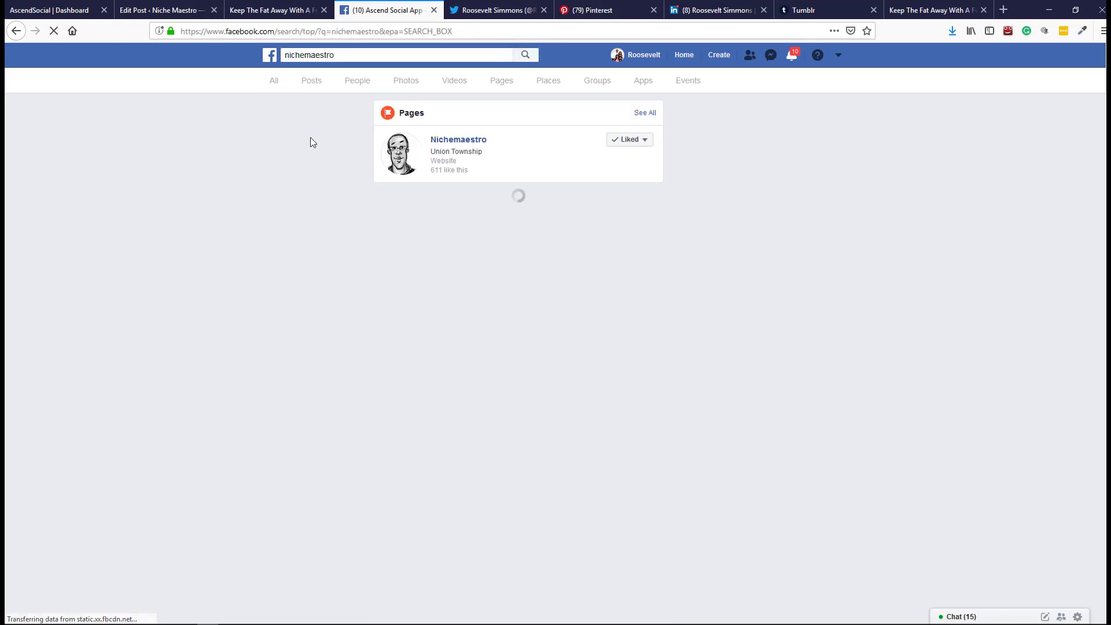
left_click(465, 141)
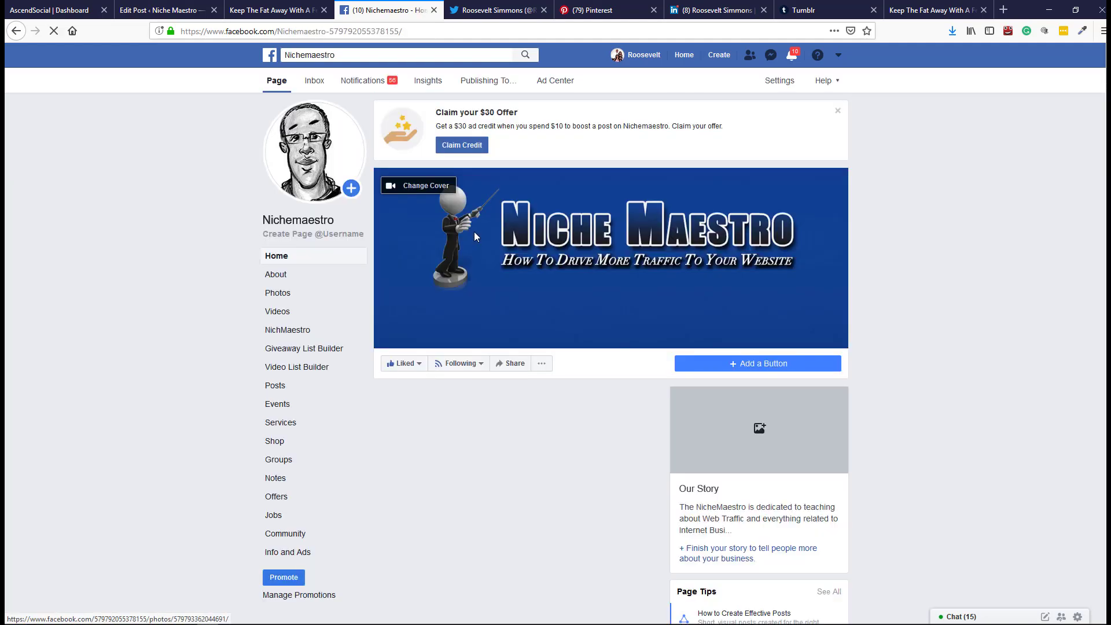
- View the Nichemaestro page's posts and follow the article link in the "Keep The Fat Away With A Few Weight Loss Tips" post
scroll(474, 232, "down", 3)
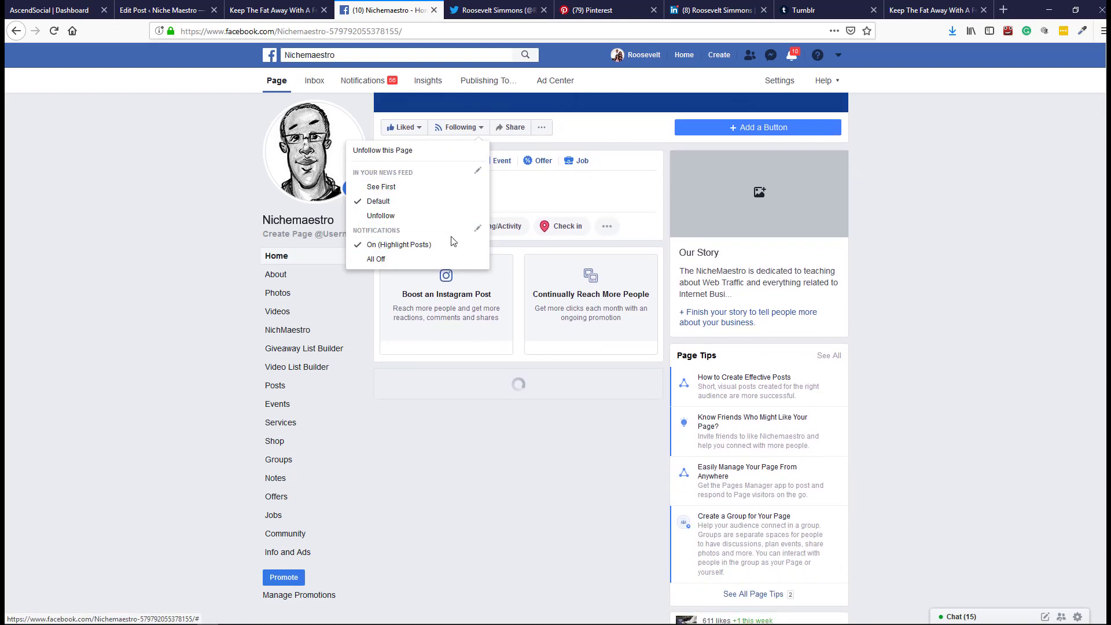
left_click(281, 388)
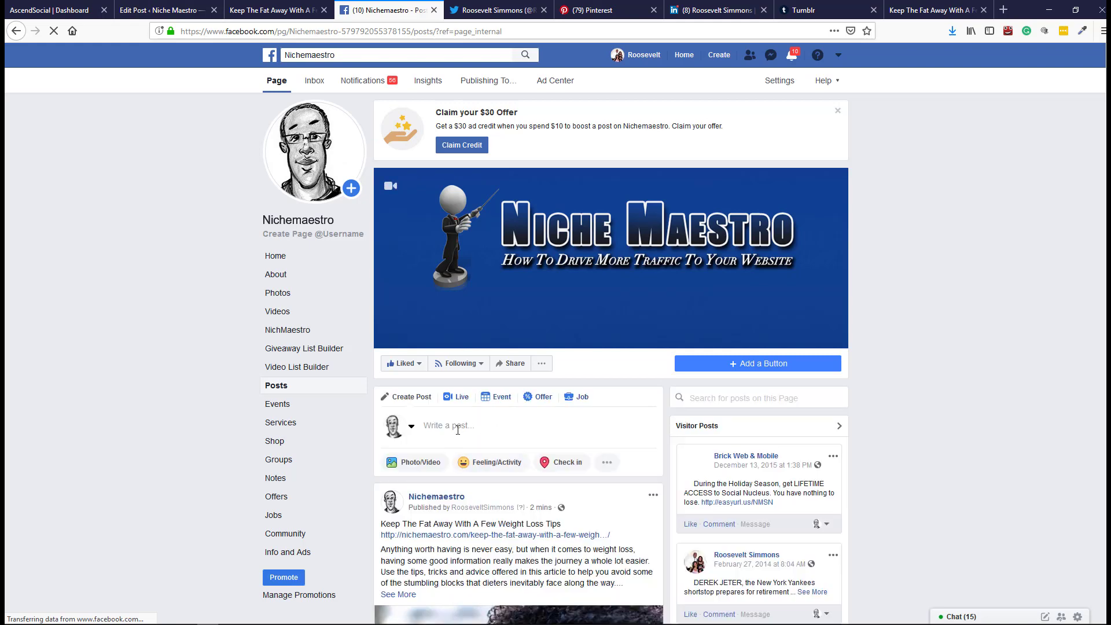
scroll(487, 428, "down", 4)
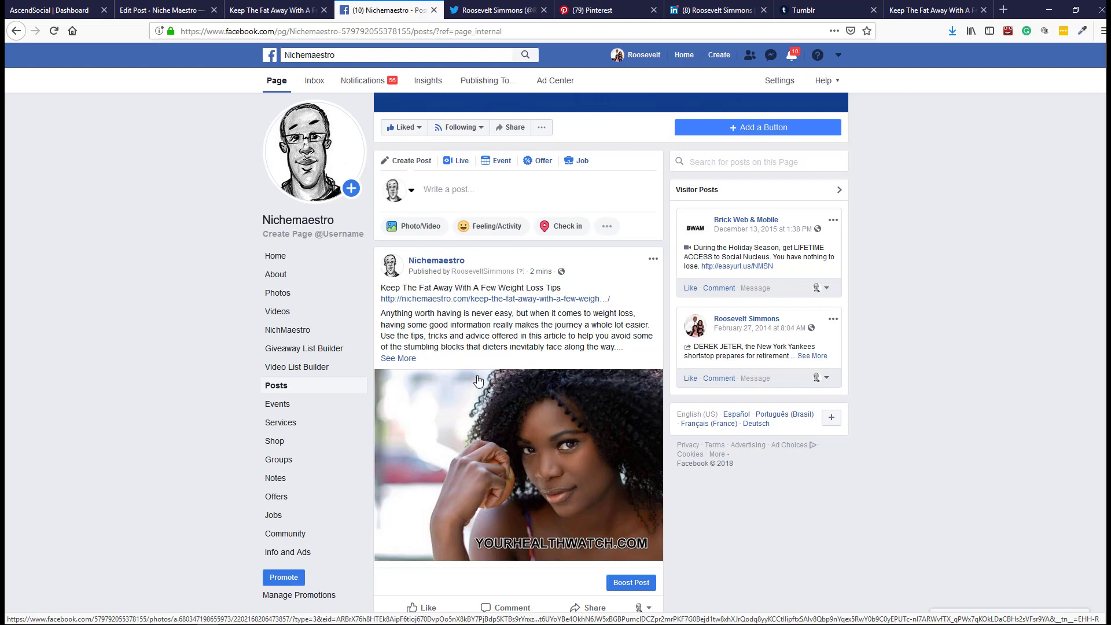
left_click(504, 299)
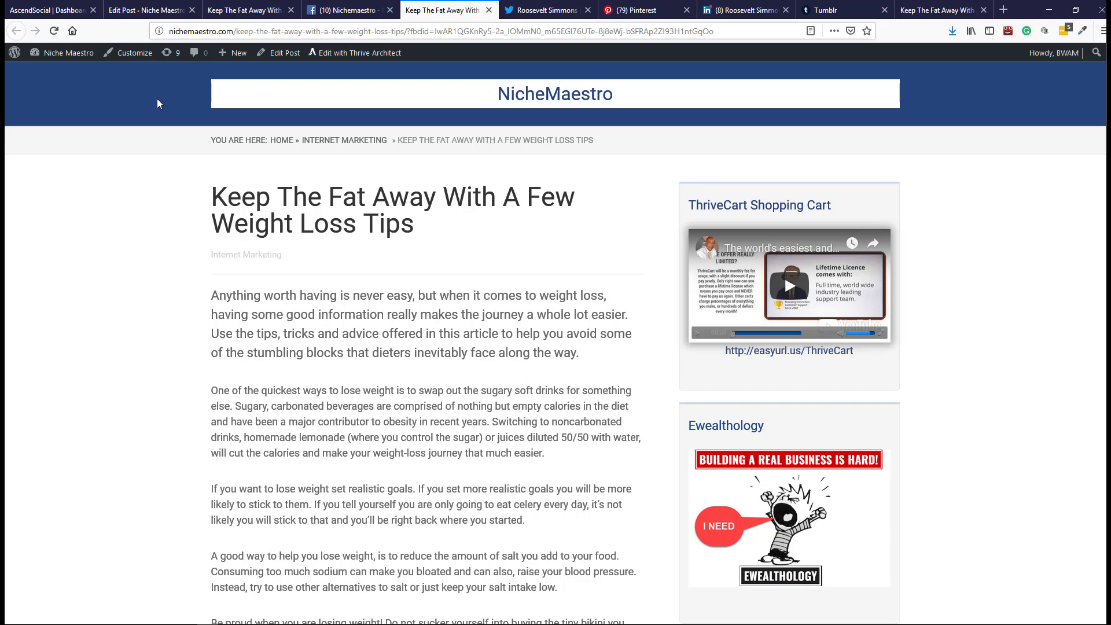
- In the WordPress post editor, enable AscendSocial social media auto-posting and select Facebook, Tumblr, Pinterest, LinkedIn and Twitter
left_click(153, 14)
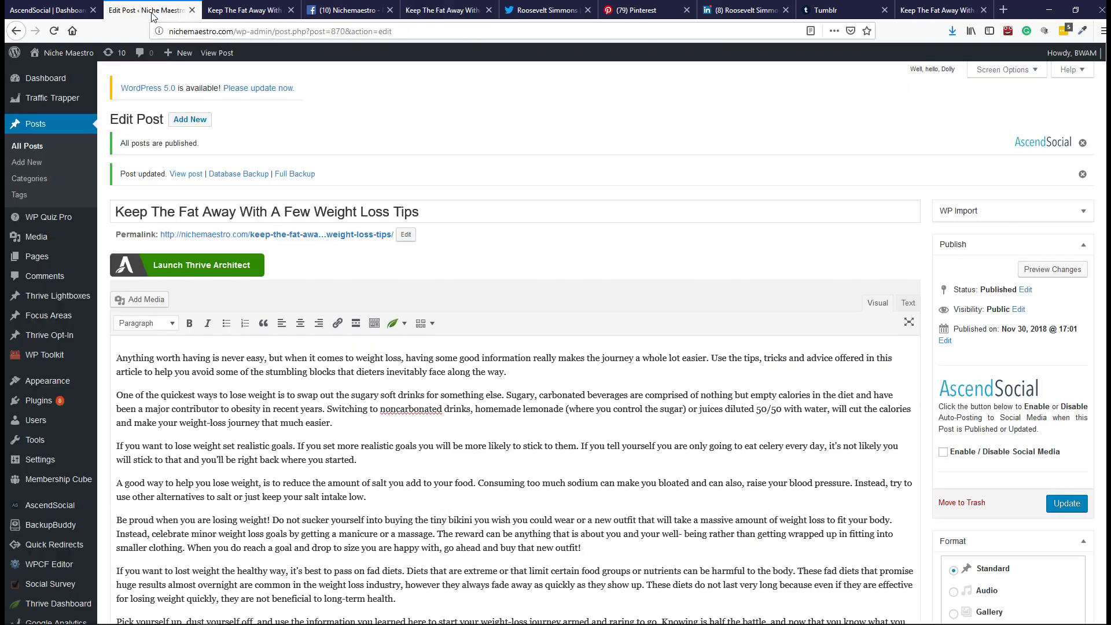
scroll(946, 410, "down", 2)
left_click(944, 396)
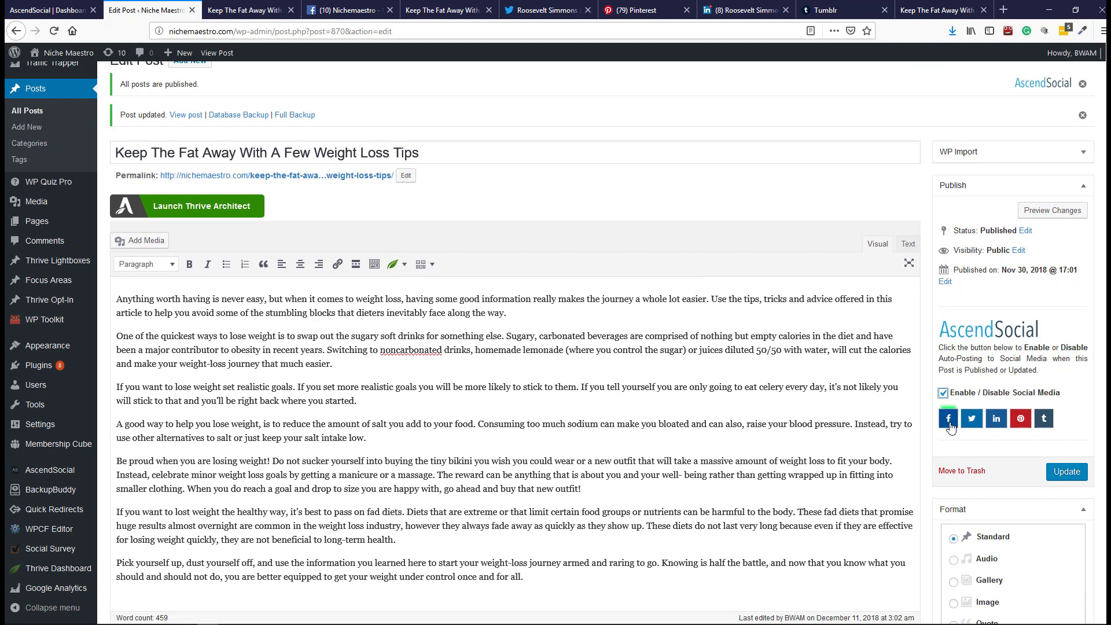
left_click(1036, 421)
left_click(1021, 421)
left_click(1005, 424)
left_click(974, 426)
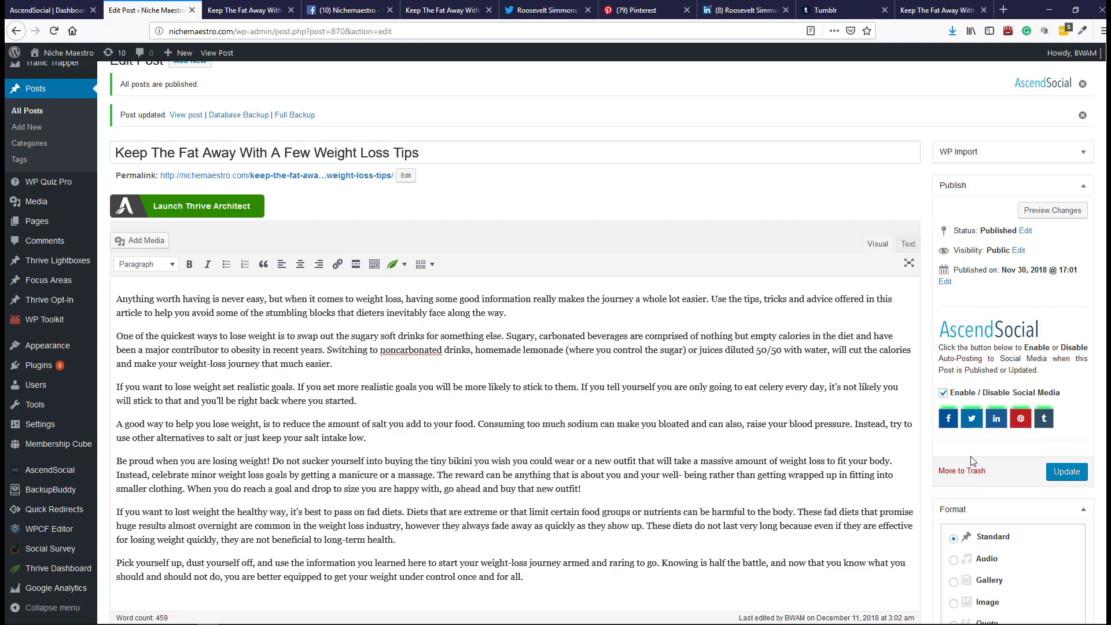
- Switch back to AscendSocial and open its main dashboard
left_click(48, 11)
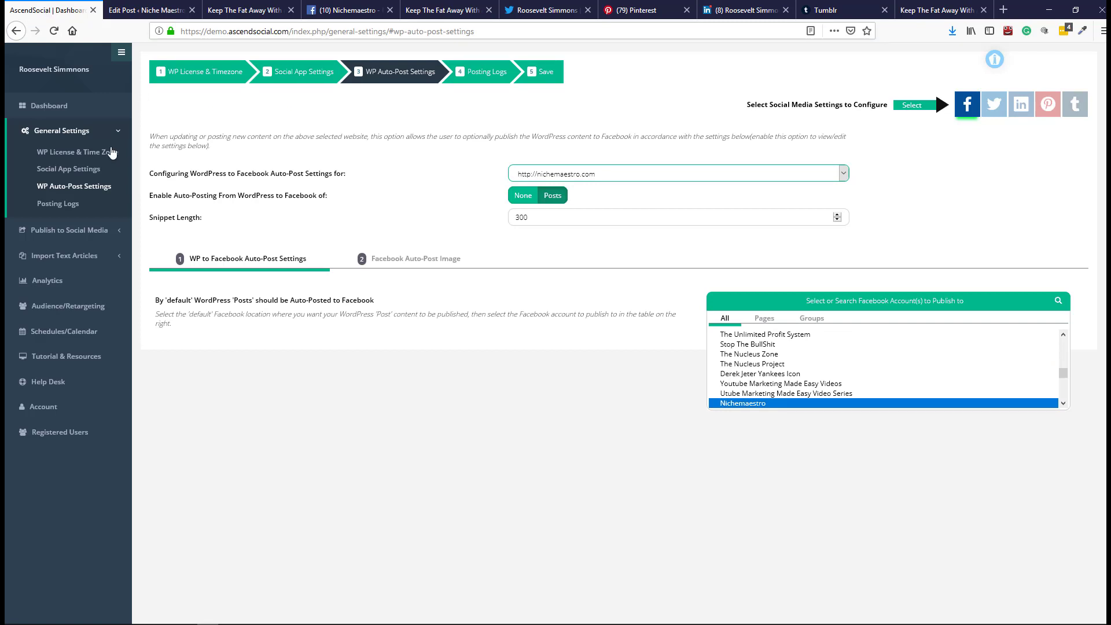
left_click(58, 106)
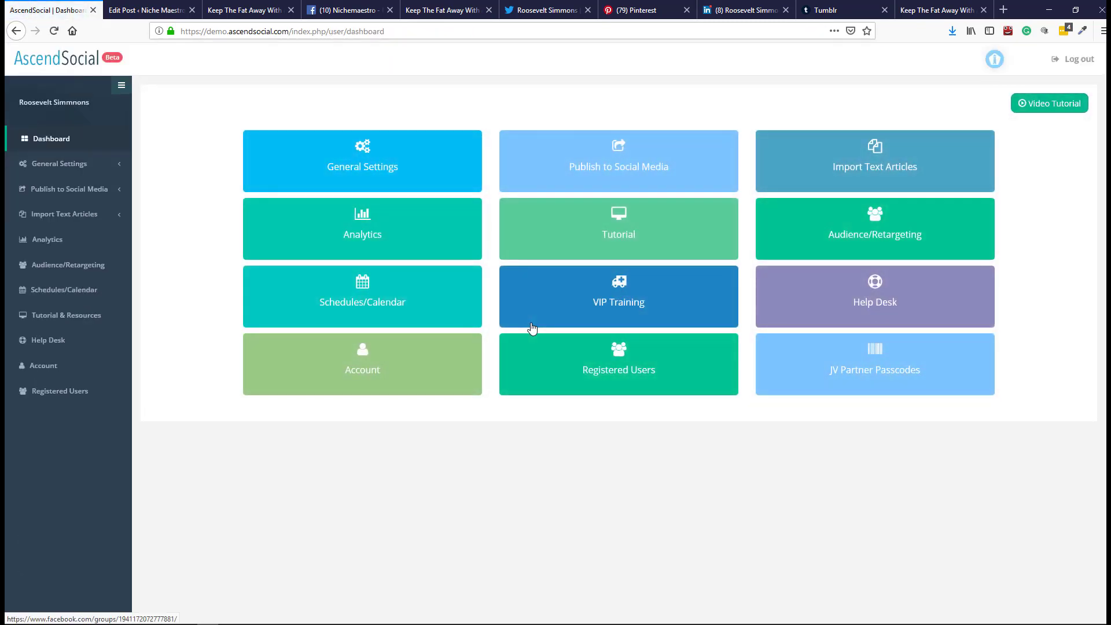